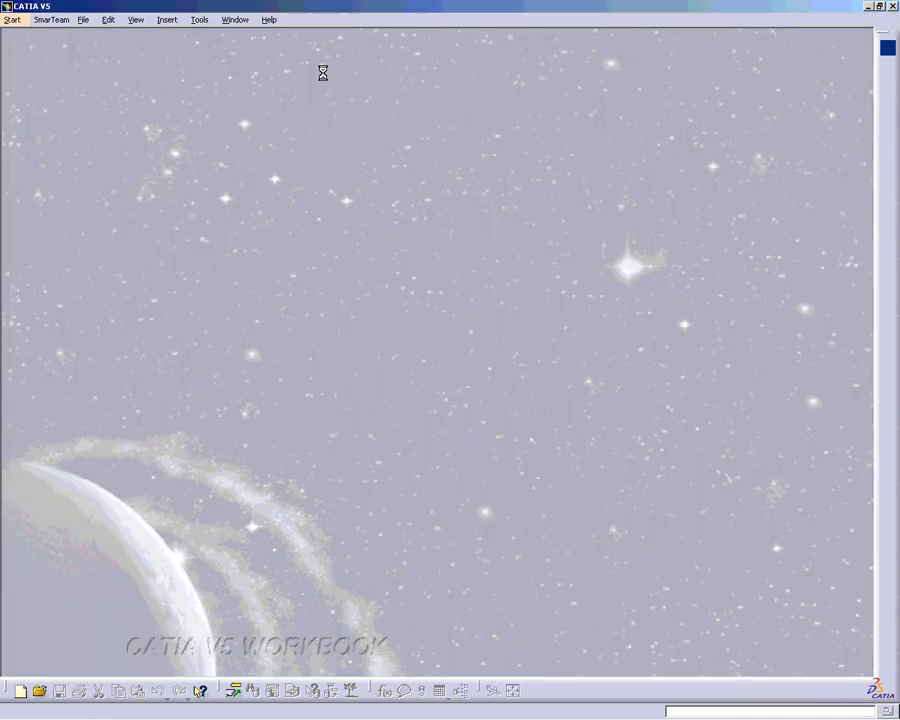
# Create a new document of type Part
pyautogui.click(83, 19)
pyautogui.click(96, 35)
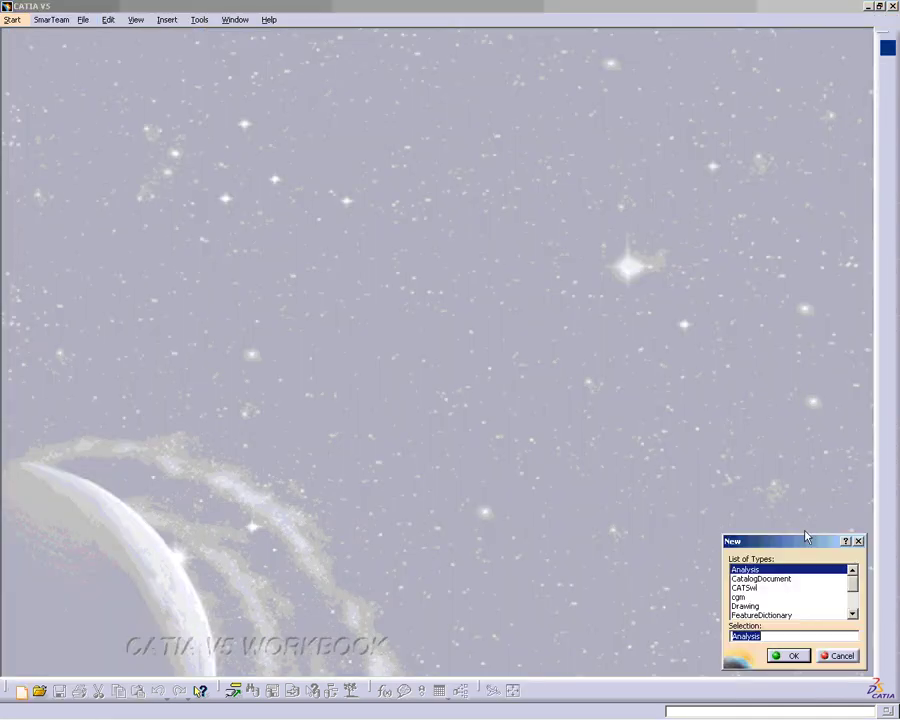
pyautogui.click(851, 594)
pyautogui.click(760, 585)
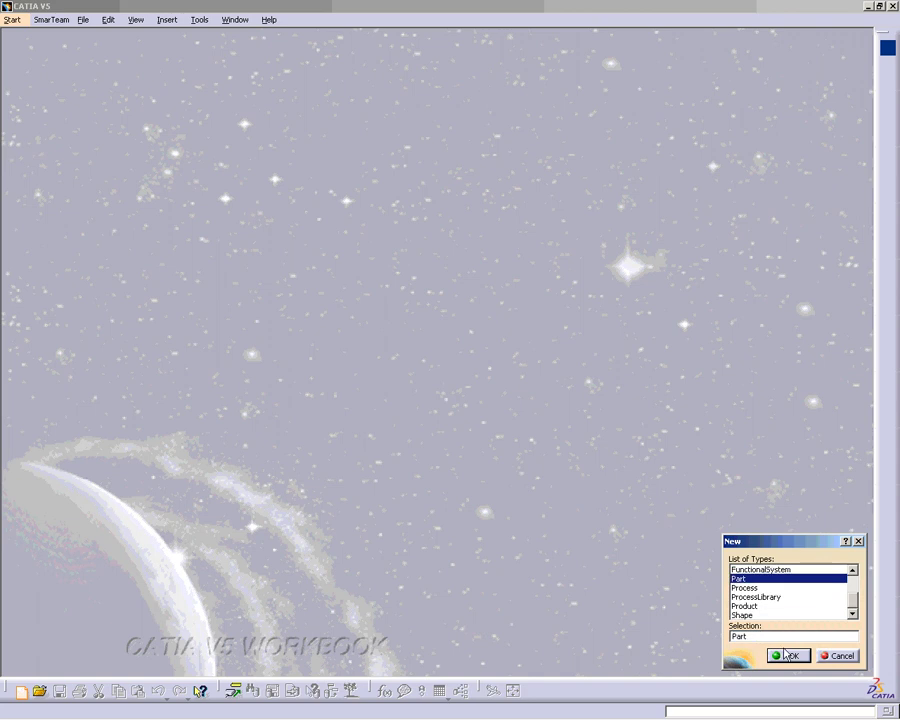
pyautogui.click(787, 655)
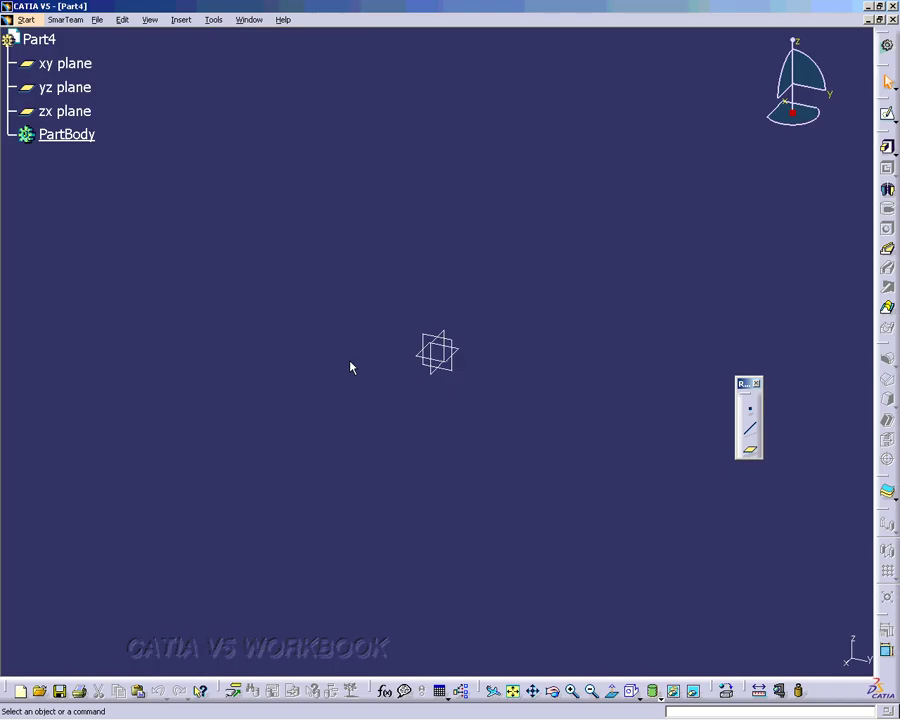
# Sketch a rectangle on the xy plane centred on the origin, dimension it 7.25 by 4.25 in, and exit the sketch
pyautogui.click(887, 116)
pyautogui.click(65, 63)
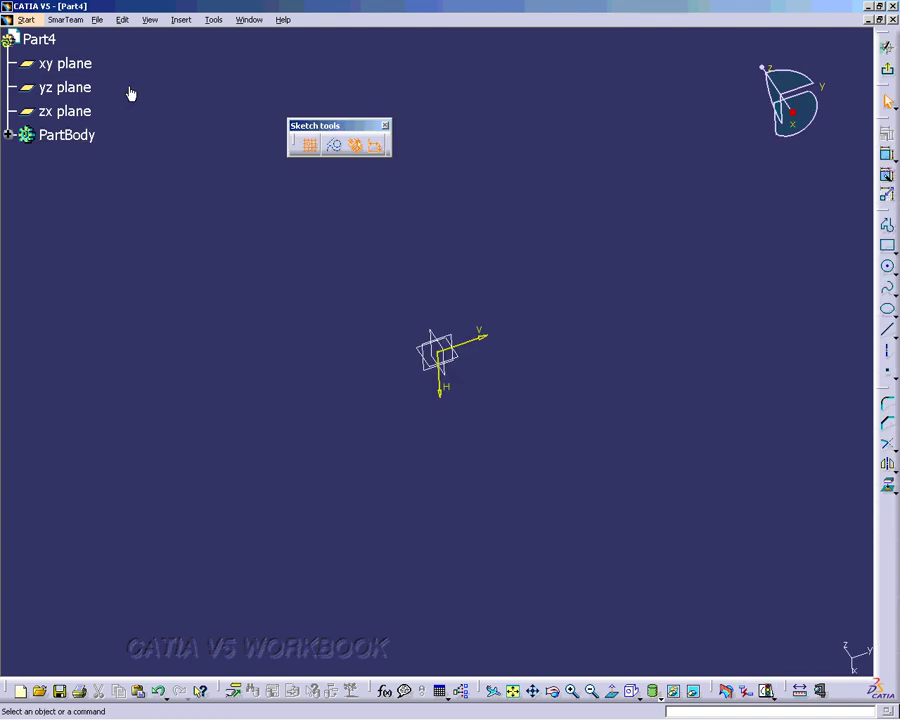
pyautogui.click(887, 245)
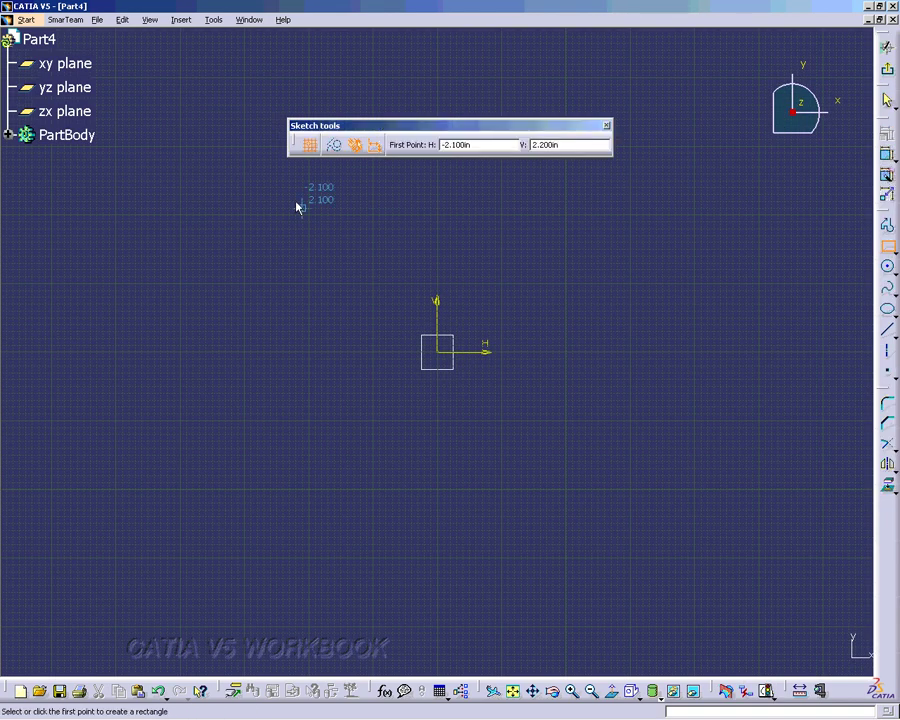
pyautogui.click(245, 215)
pyautogui.click(695, 489)
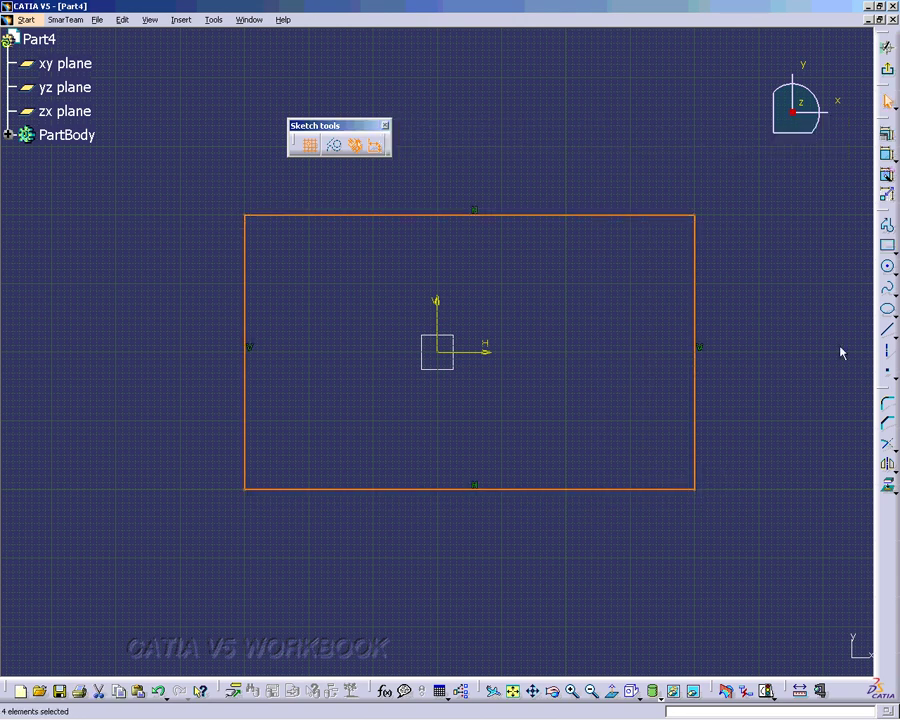
pyautogui.click(887, 153)
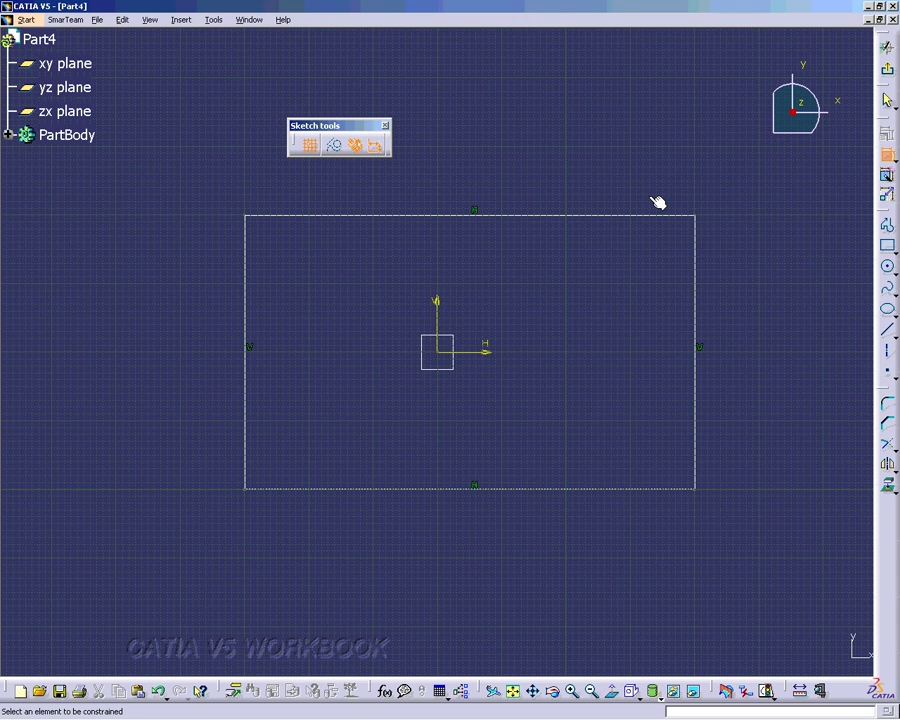
pyautogui.click(887, 69)
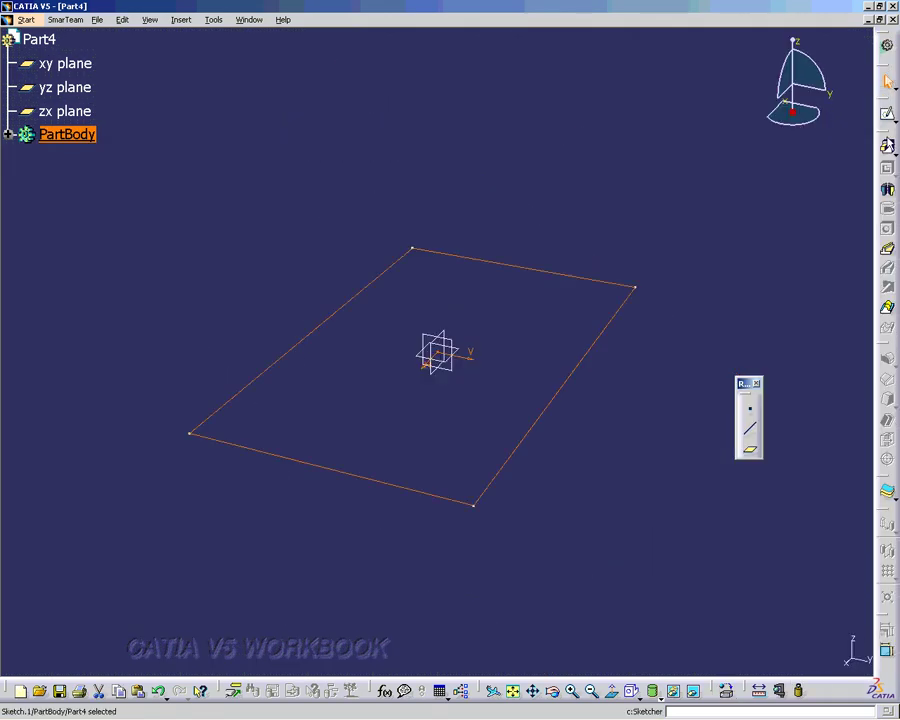
# Pad the rectangle sketch with a first limit of 1 in and a second limit of 0.2 in
pyautogui.click(886, 148)
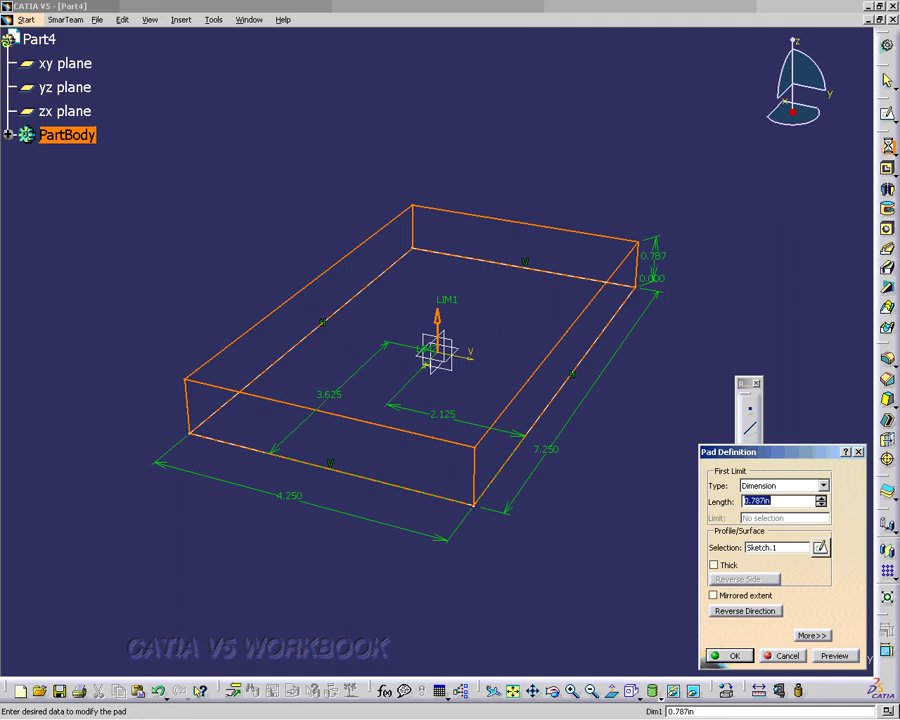
pyautogui.click(812, 635)
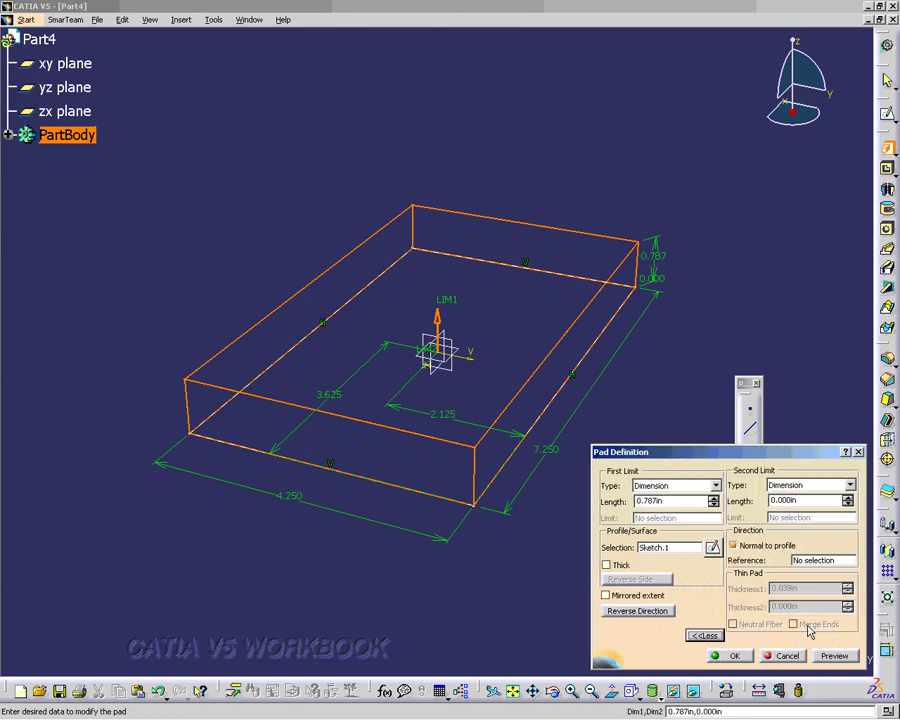
pyautogui.doubleClick(650, 500)
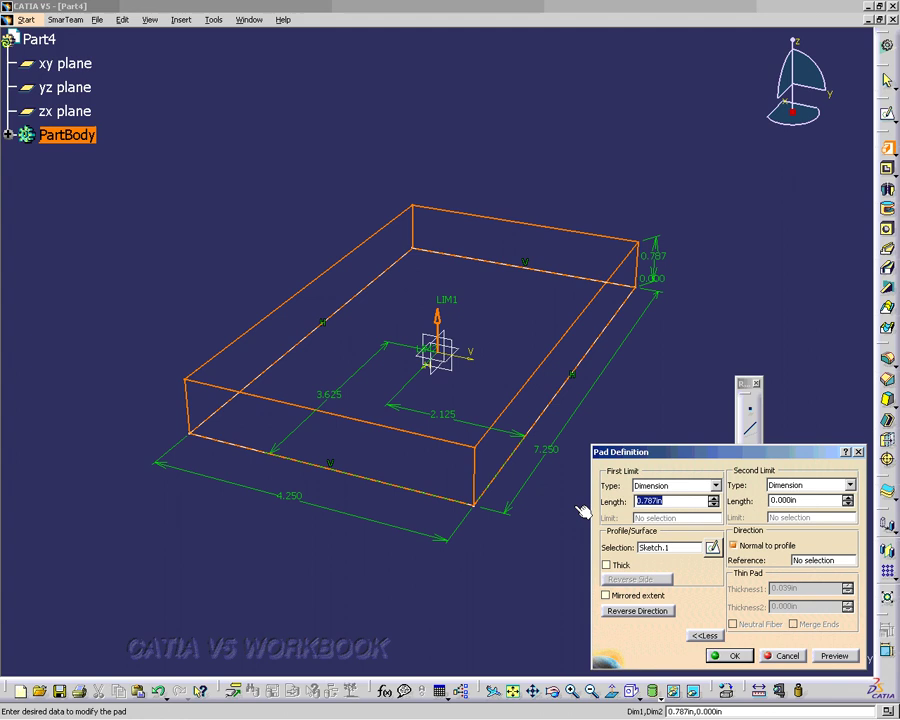
pyautogui.write('1')
pyautogui.press('Return')
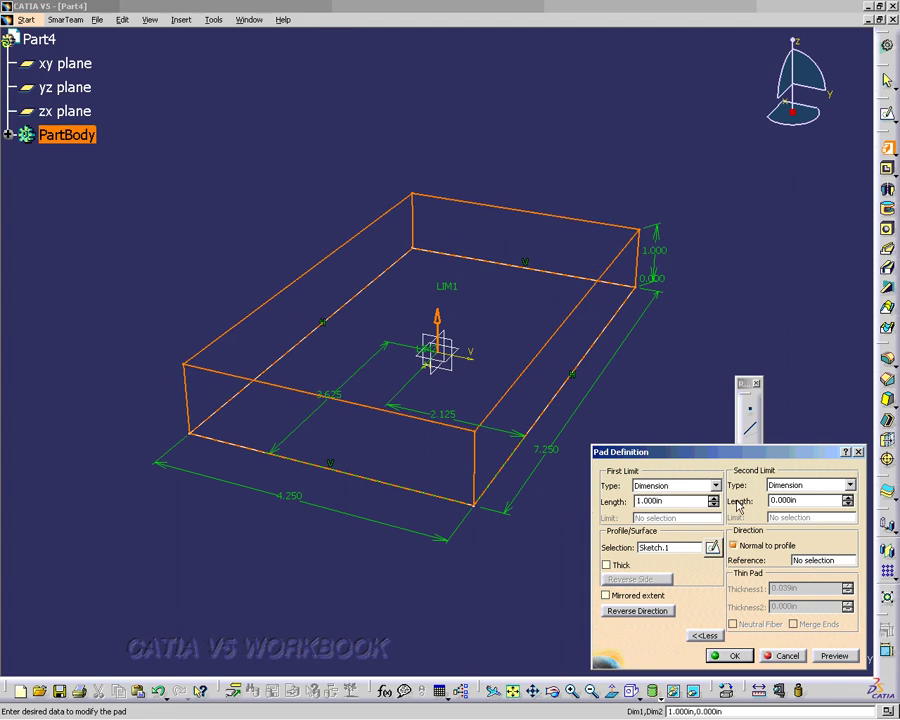
pyautogui.doubleClick(782, 500)
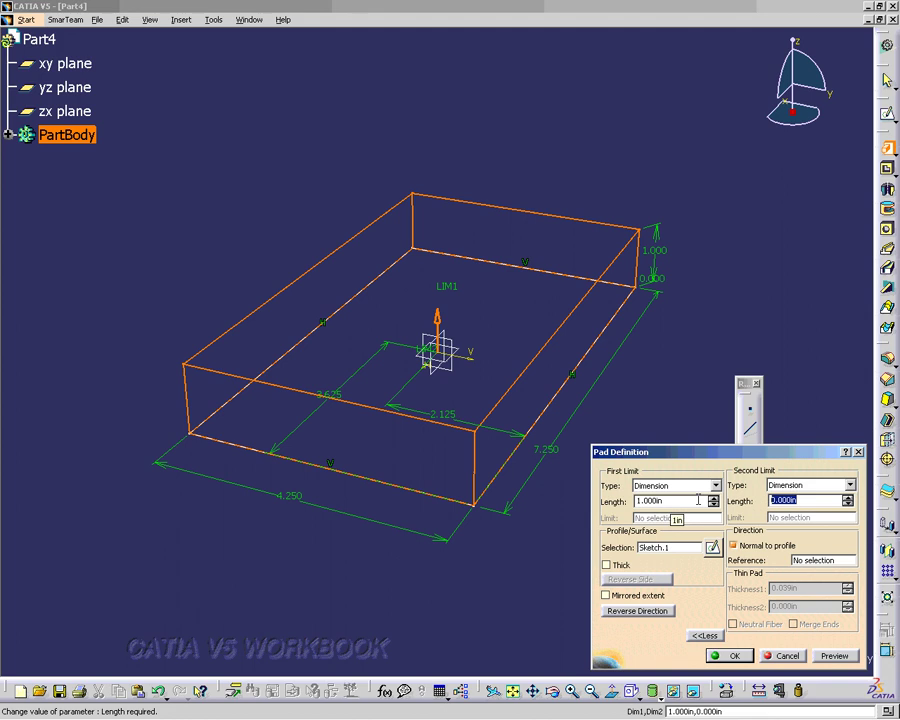
pyautogui.write('.2')
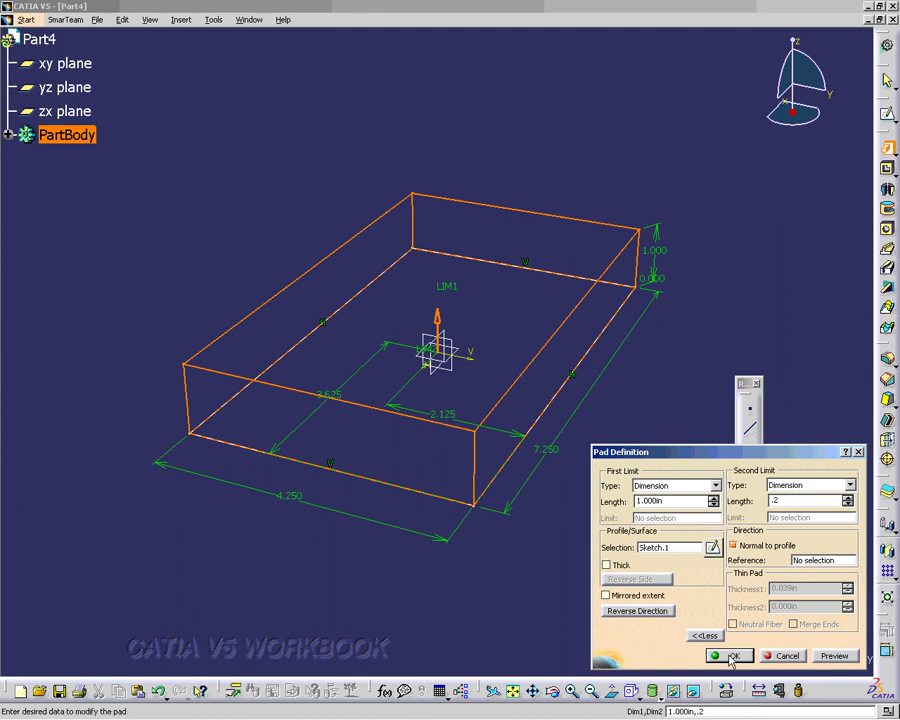
pyautogui.click(835, 656)
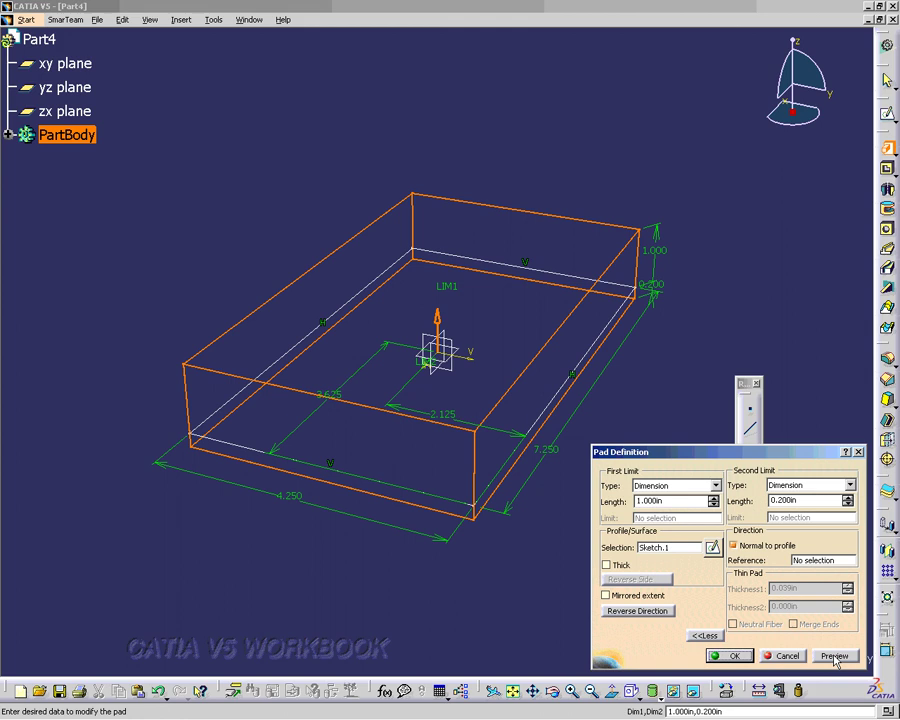
pyautogui.click(733, 656)
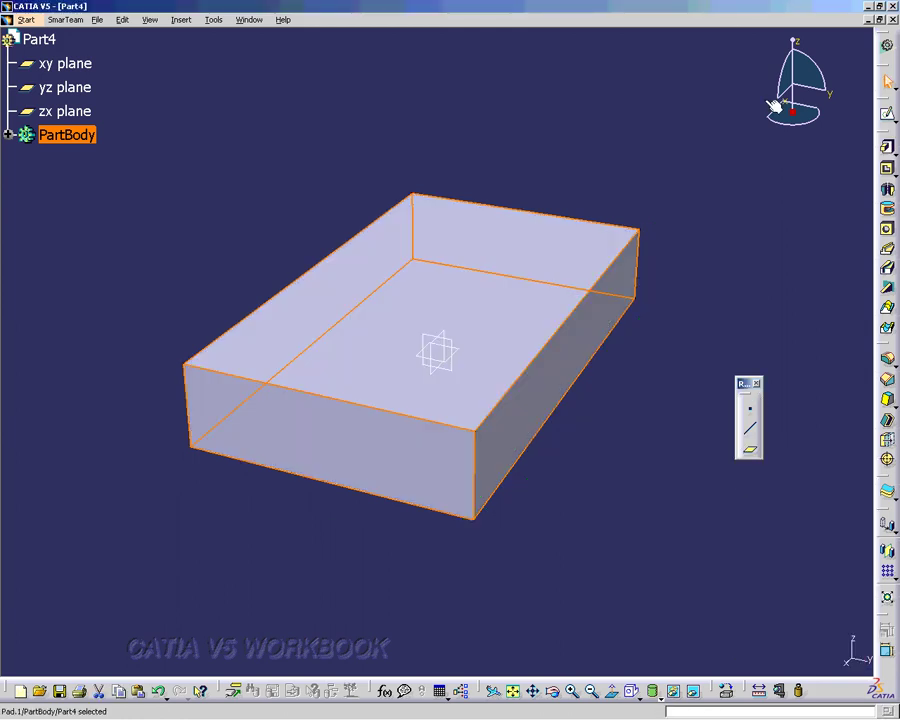
# Set the part number of the part to Stock1 in its properties
pyautogui.click(44, 38)
pyautogui.rightClick(44, 38)
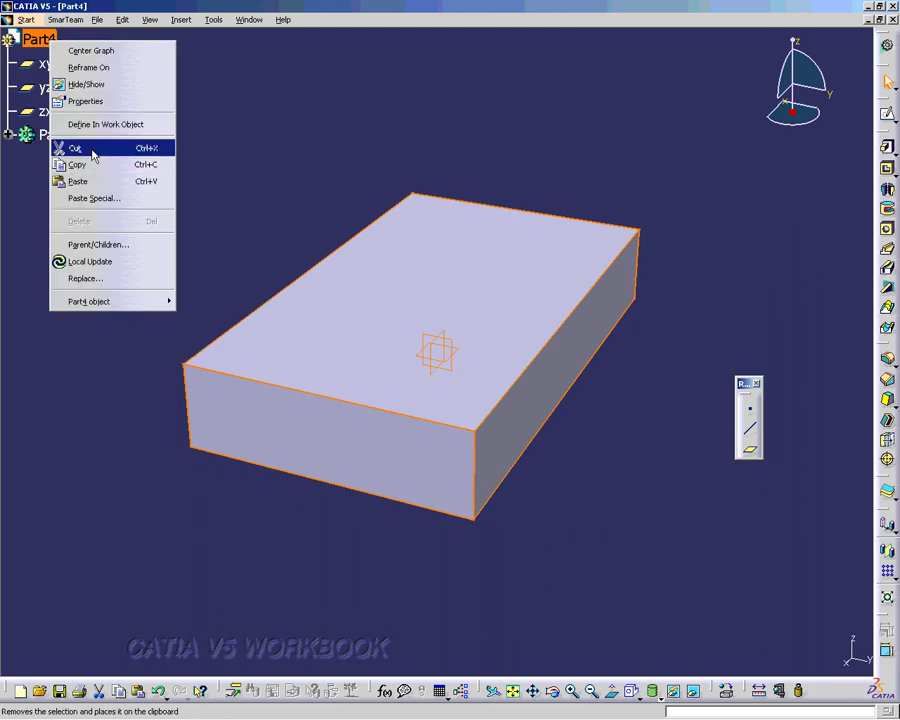
pyautogui.click(86, 101)
pyautogui.write('Stock1')
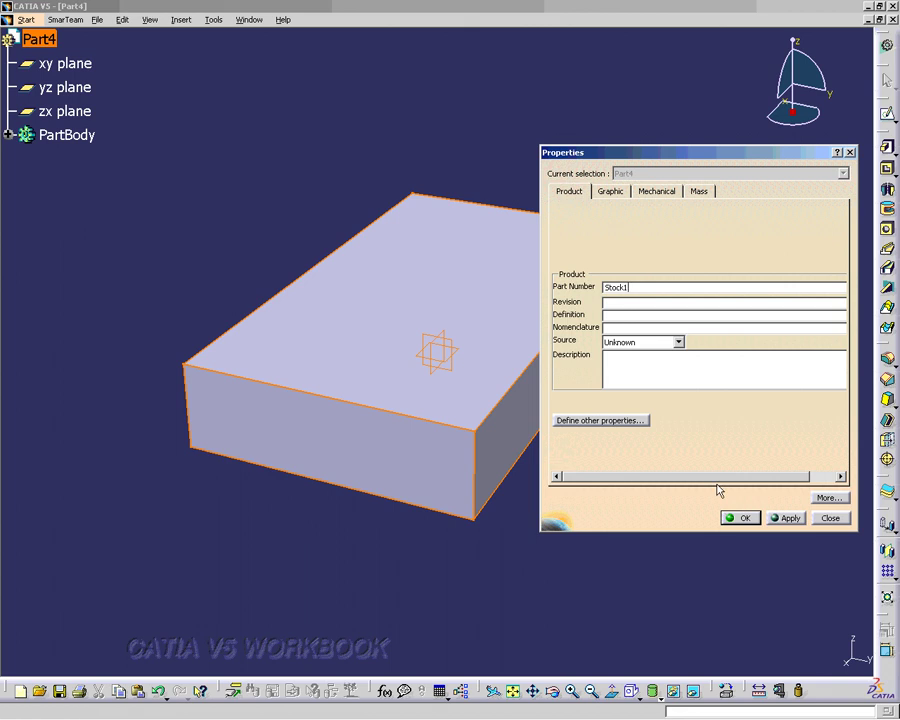
pyautogui.click(743, 518)
# Rename the PartBody as Stock1 in its properties
pyautogui.click(68, 138)
pyautogui.rightClick(70, 141)
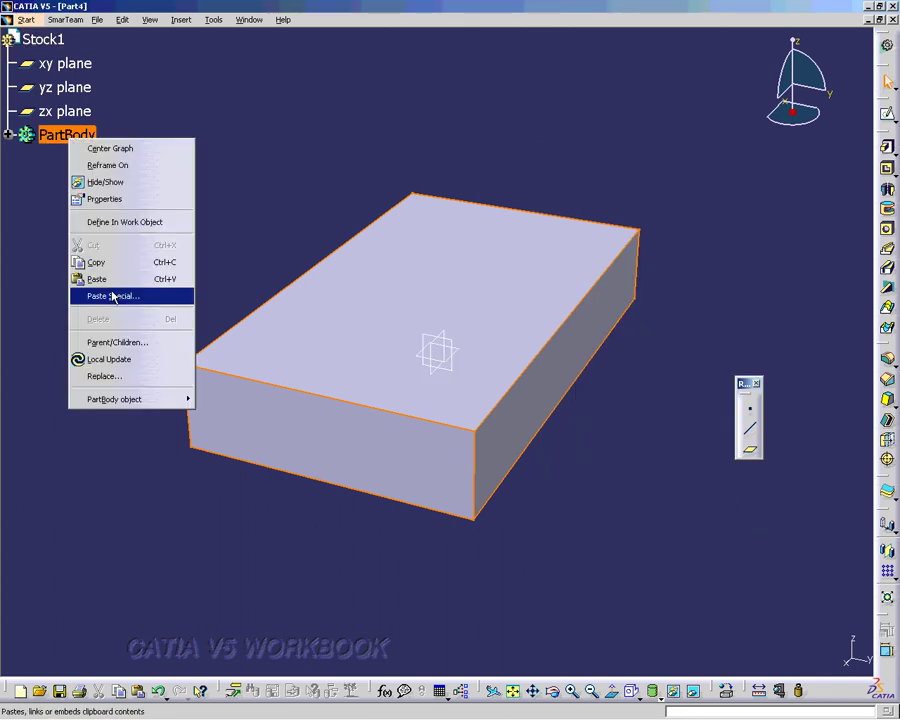
pyautogui.click(100, 197)
pyautogui.write('Stock1')
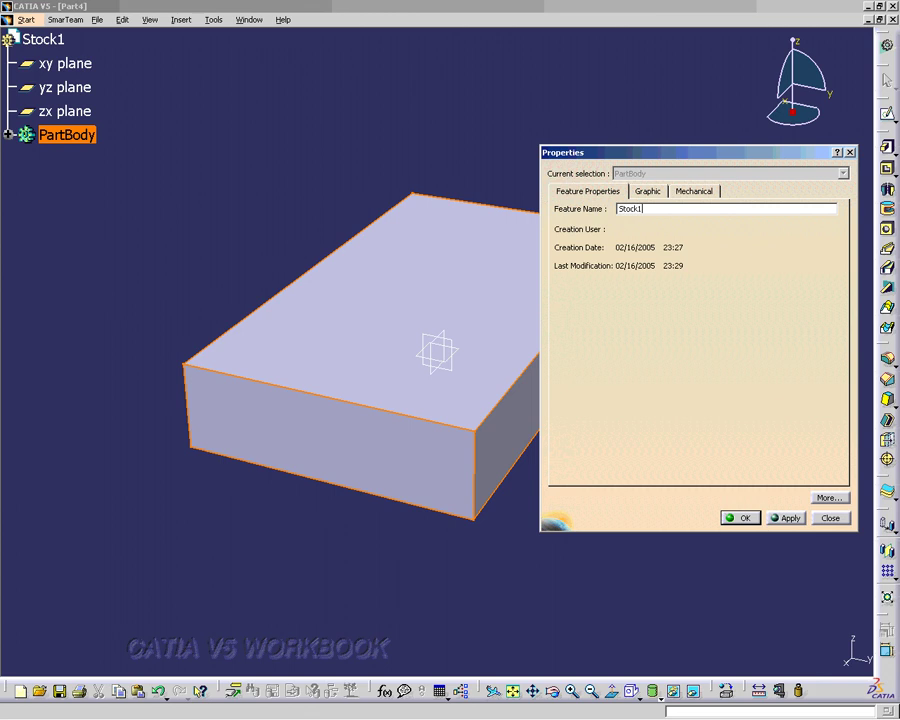
pyautogui.press('Return')
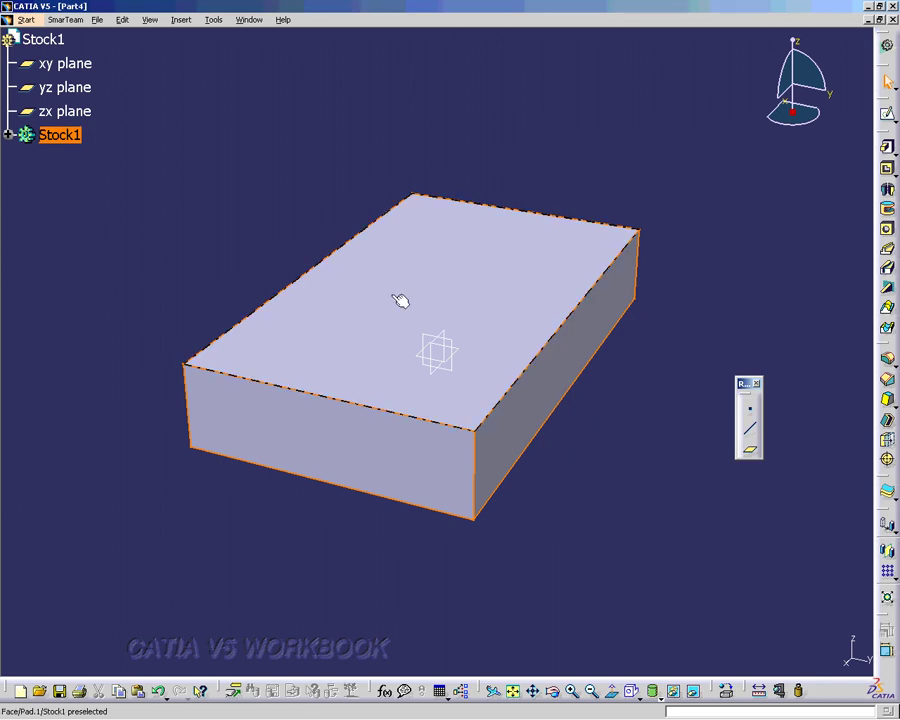
# Save the part under the file name Stock1 and close it
pyautogui.click(97, 20)
pyautogui.click(134, 112)
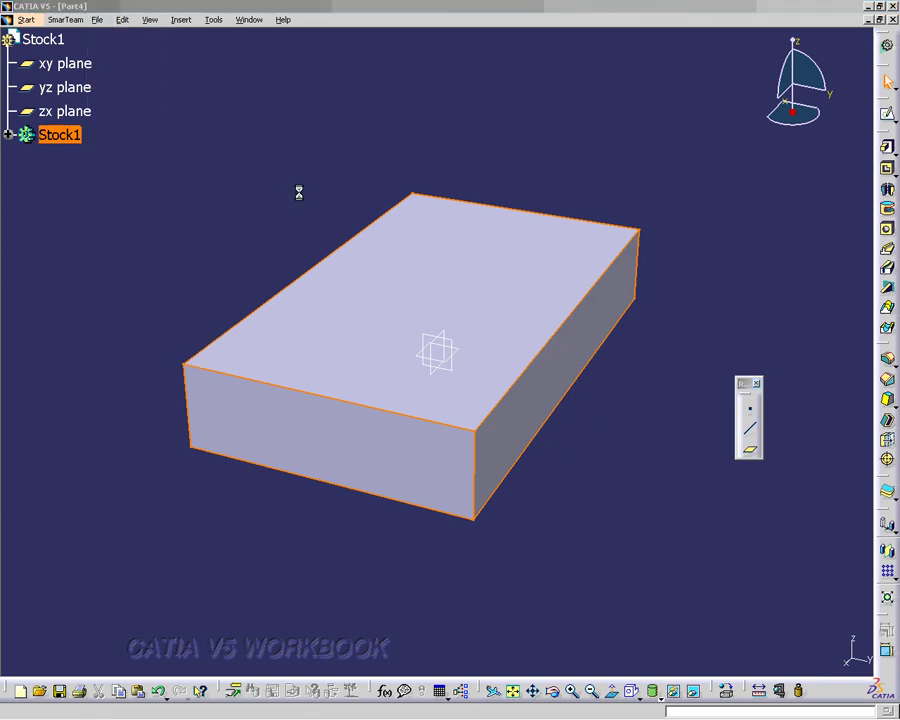
pyautogui.write('Stock1')
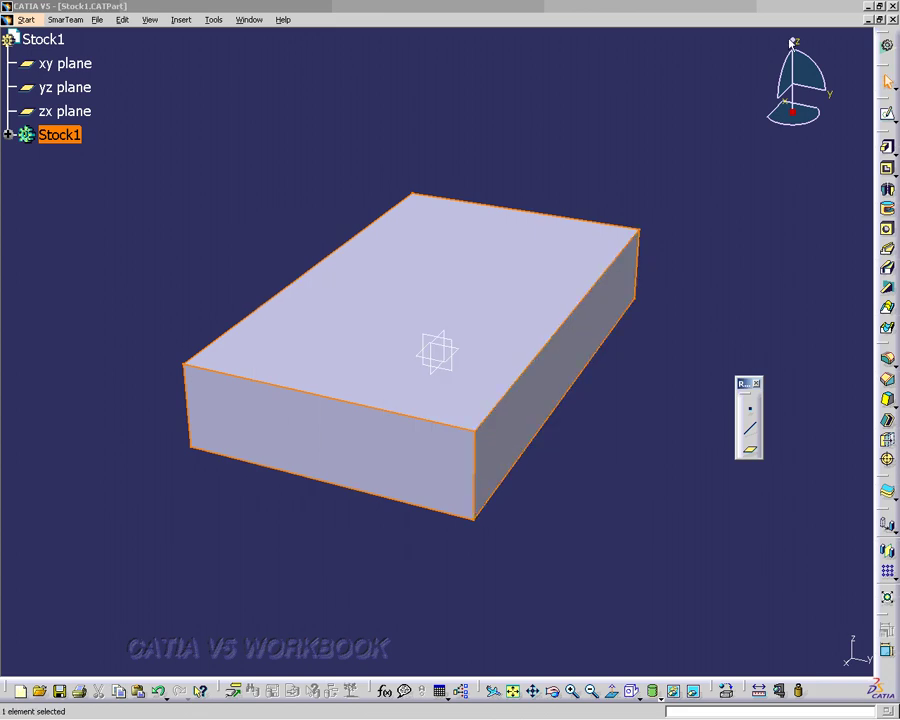
pyautogui.click(892, 19)
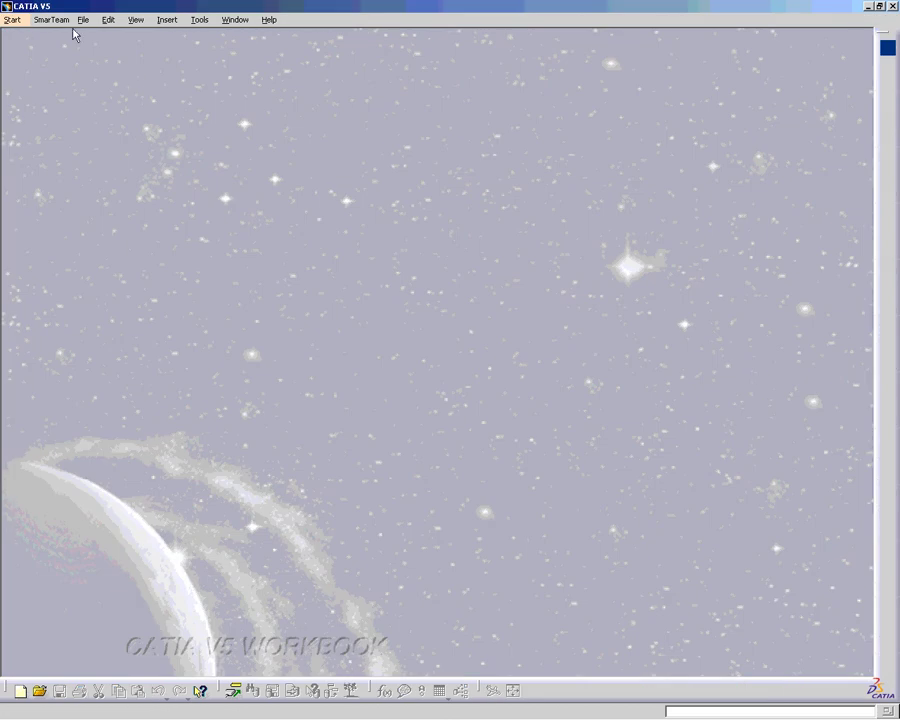
# Create a new product in the Product Structure workbench
pyautogui.click(14, 20)
pyautogui.moveTo(27, 36)
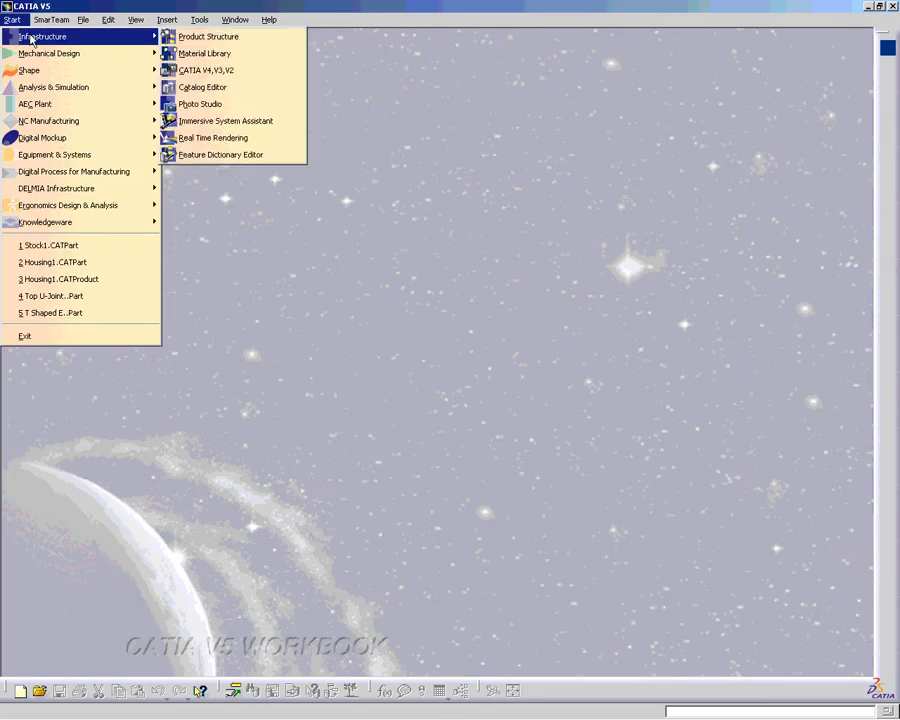
pyautogui.click(210, 34)
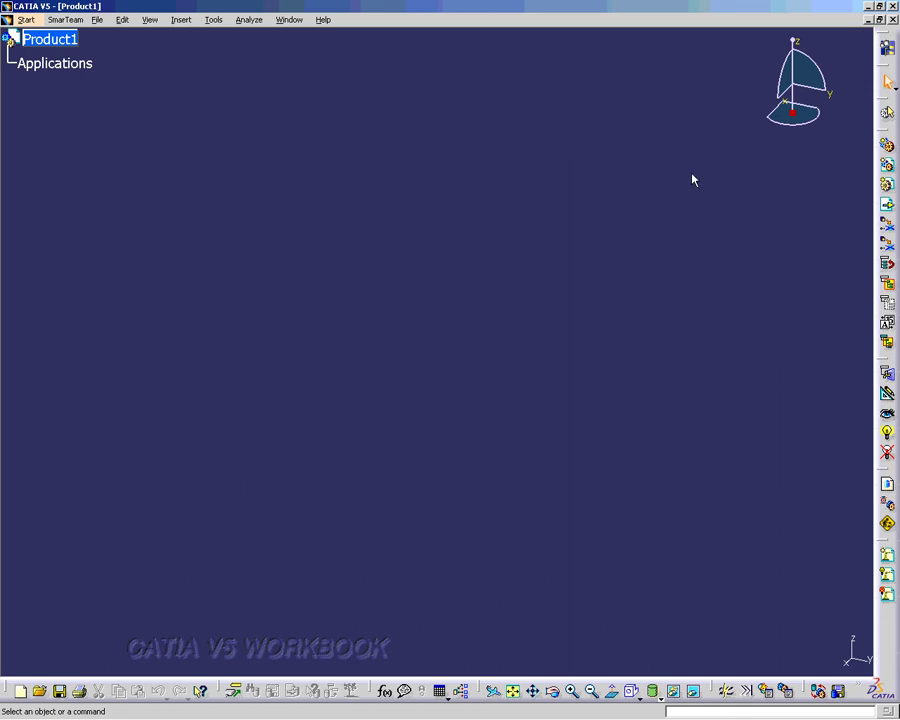
# Insert Stock1.CATPart and Housing1.CATPart as existing components into Product1
pyautogui.click(887, 204)
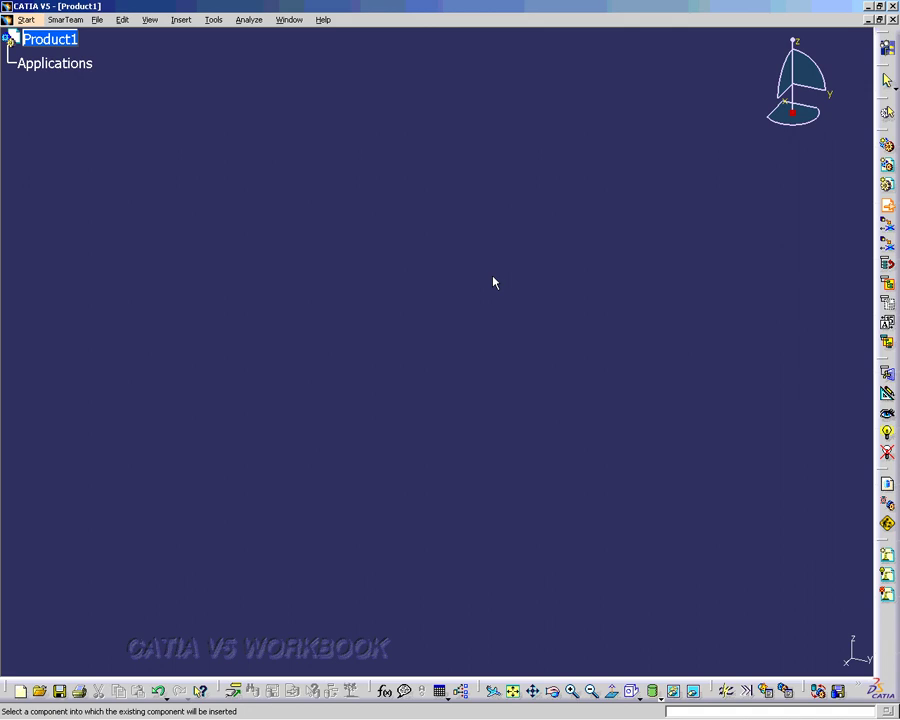
pyautogui.click(62, 40)
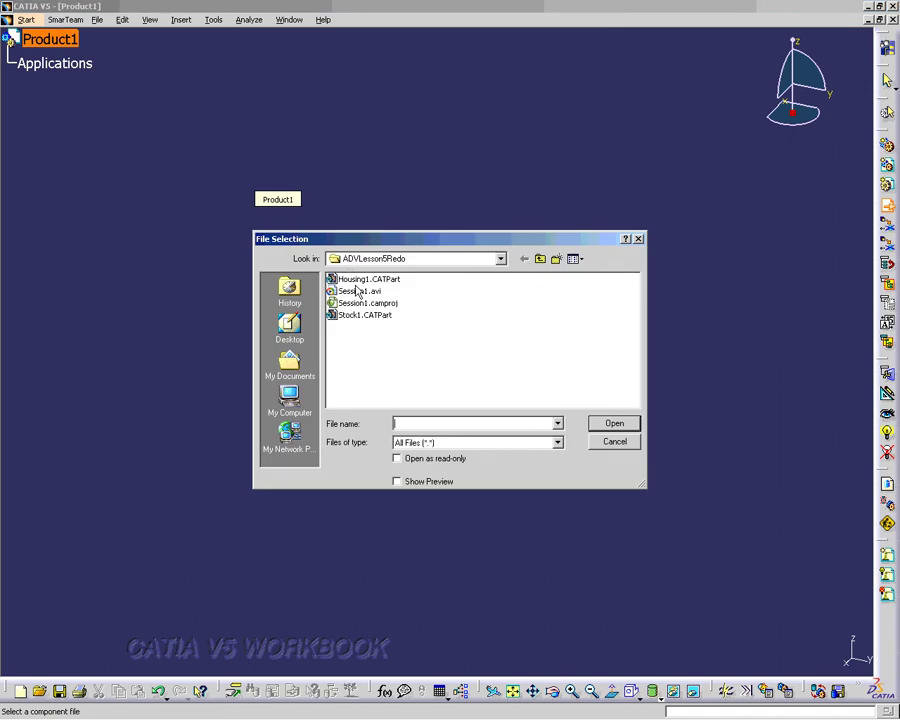
pyautogui.click(388, 316)
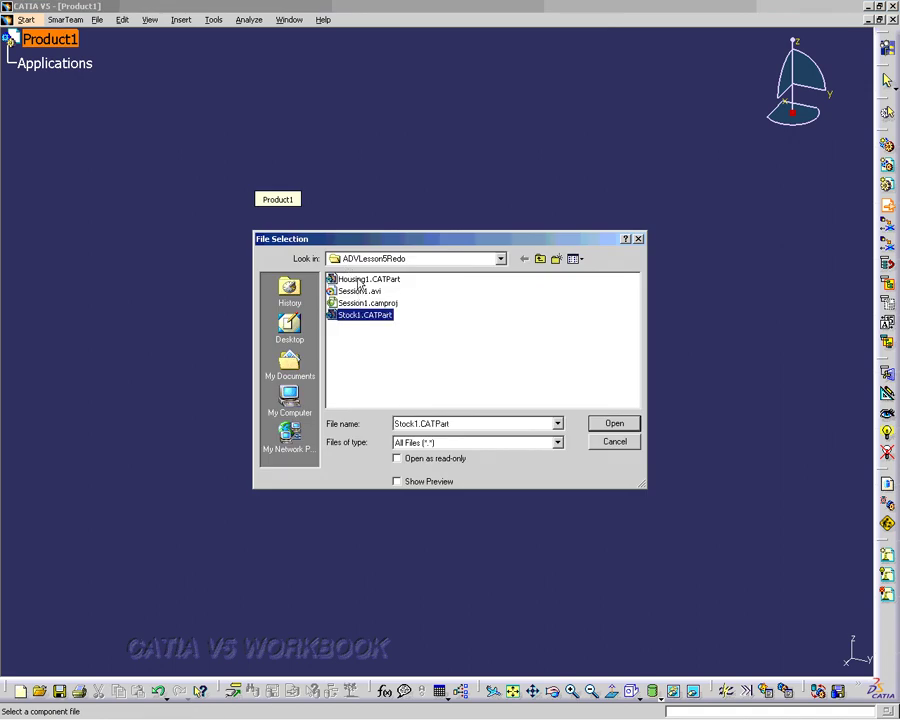
pyautogui.keyDown('ctrl'); pyautogui.click(360, 280); pyautogui.keyUp('ctrl')
pyautogui.click(614, 423)
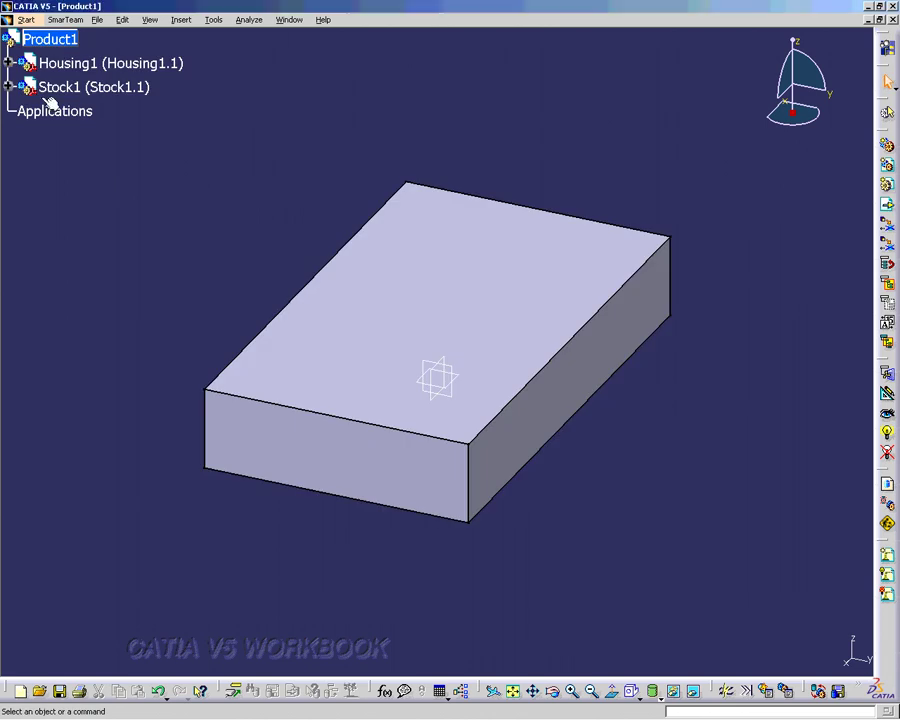
# Expand the Housing1 and Stock1 components in the specification tree down to their planes and bodies
pyautogui.click(8, 86)
pyautogui.click(8, 62)
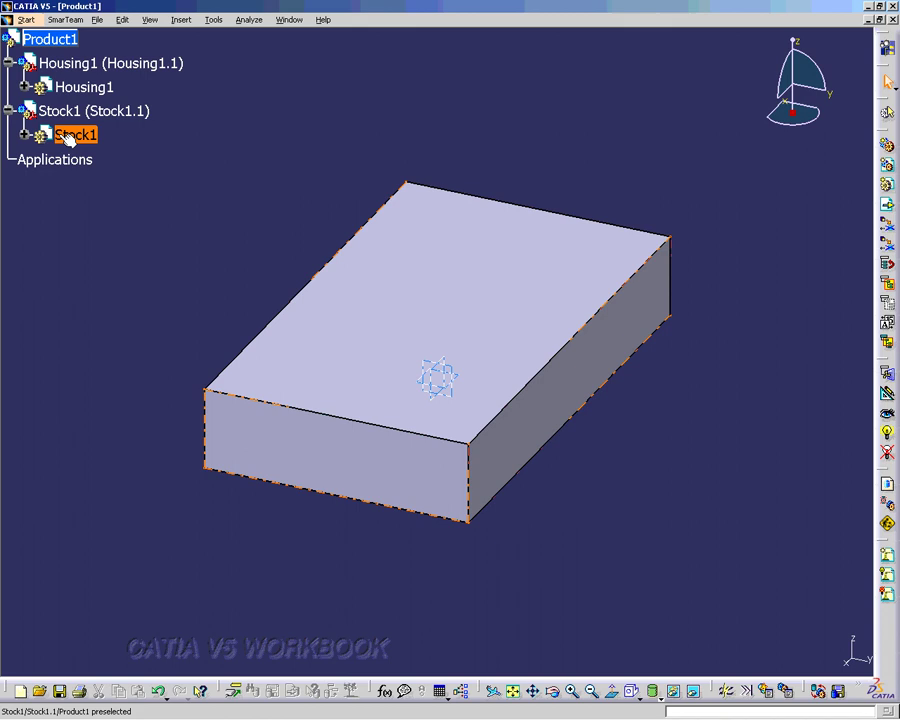
pyautogui.click(24, 86)
pyautogui.click(24, 230)
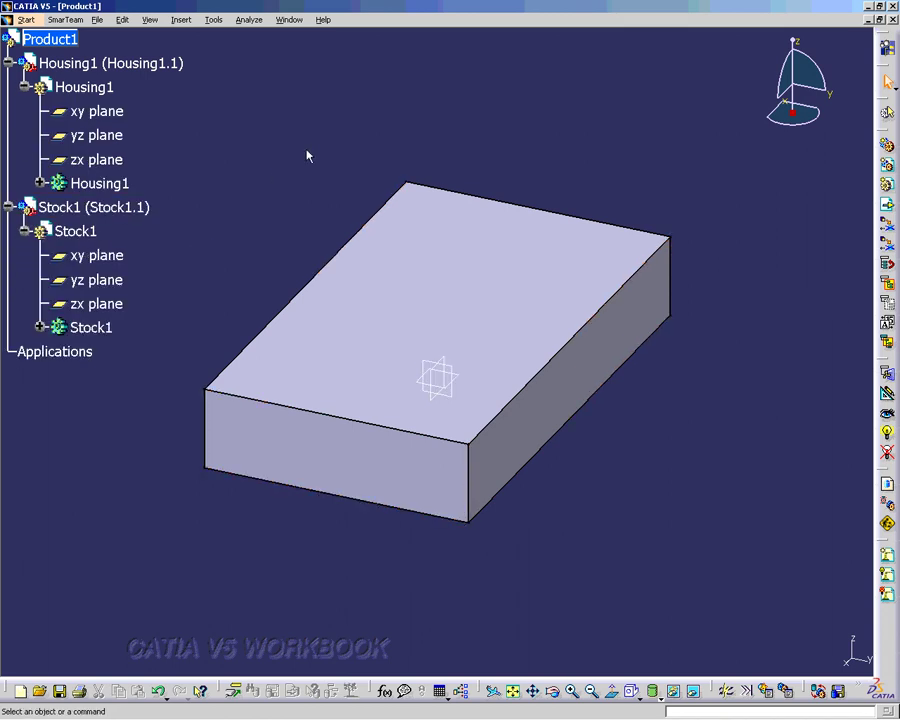
# Hide the Stock1 component to inspect the housing inside it and show the stock again
pyautogui.rightClick(110, 211)
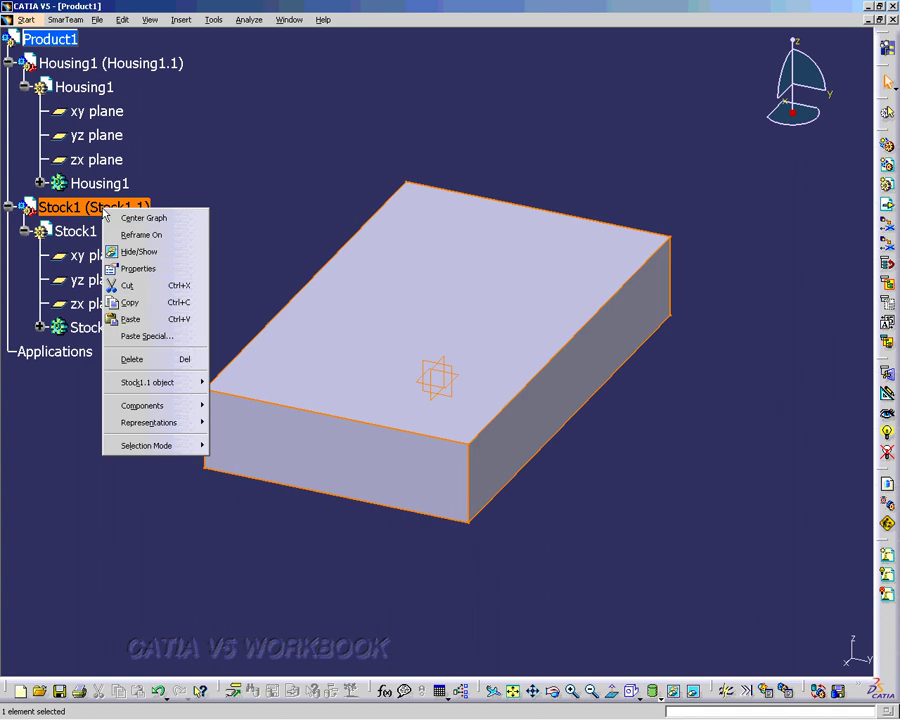
pyautogui.click(138, 254)
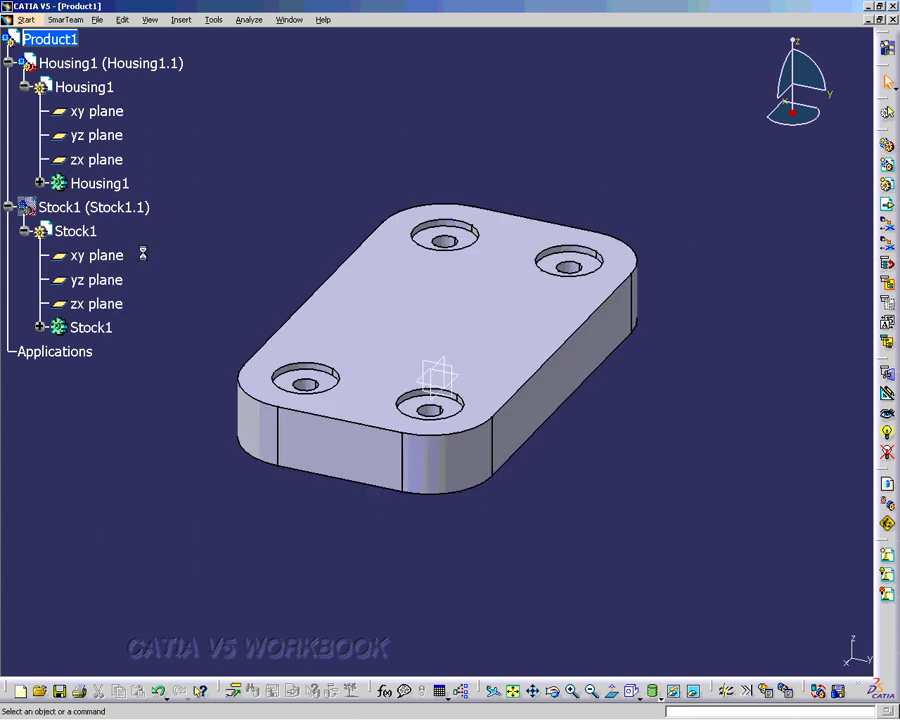
pyautogui.rightClick(112, 207)
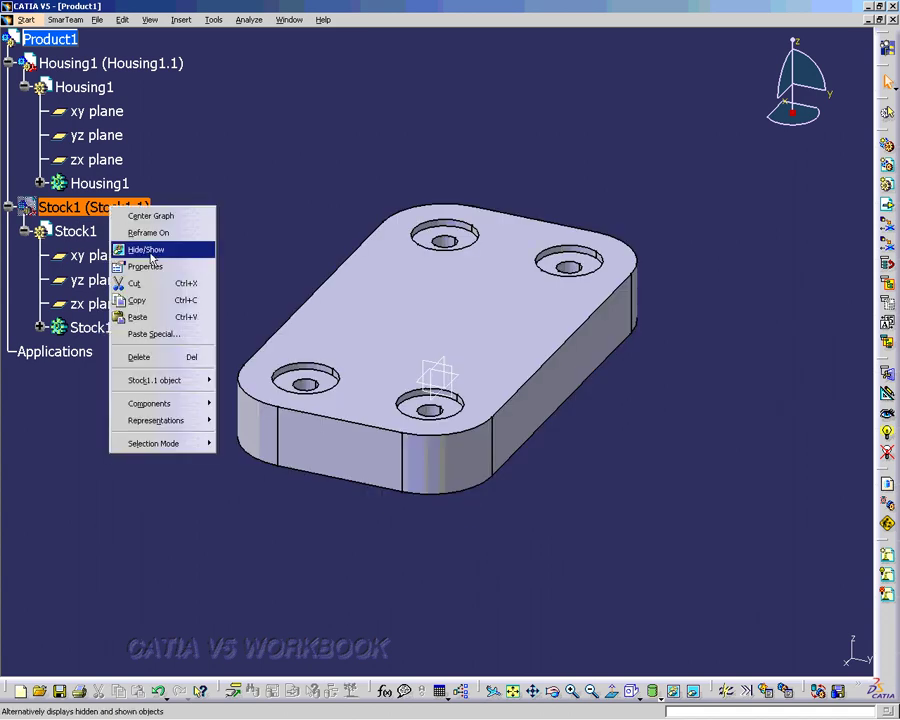
pyautogui.click(153, 256)
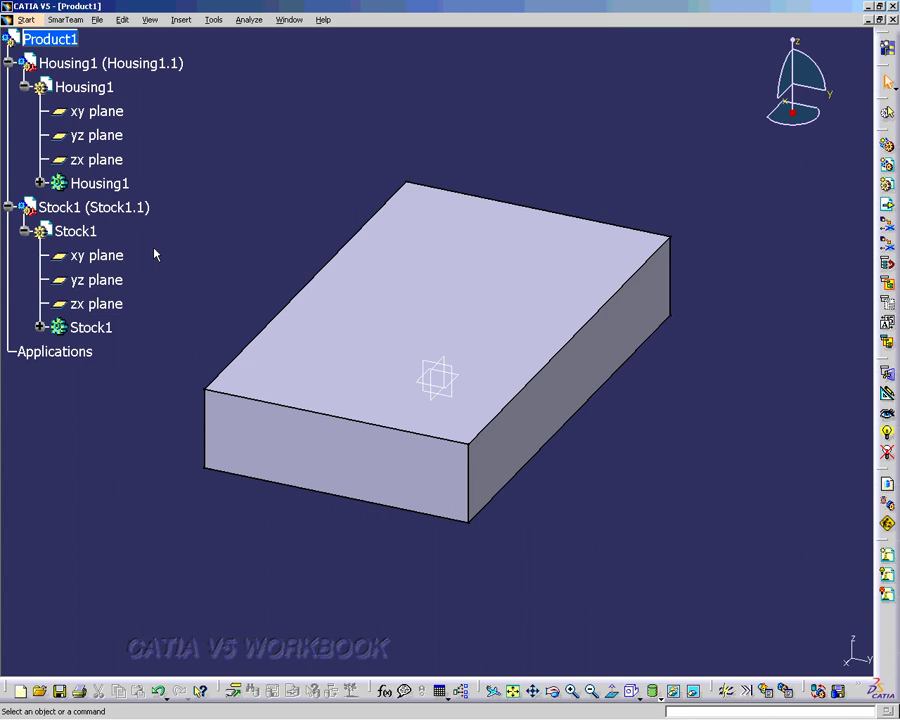
# Change the part number of the root product Product1 to Housing.1
pyautogui.rightClick(58, 40)
pyautogui.click(72, 94)
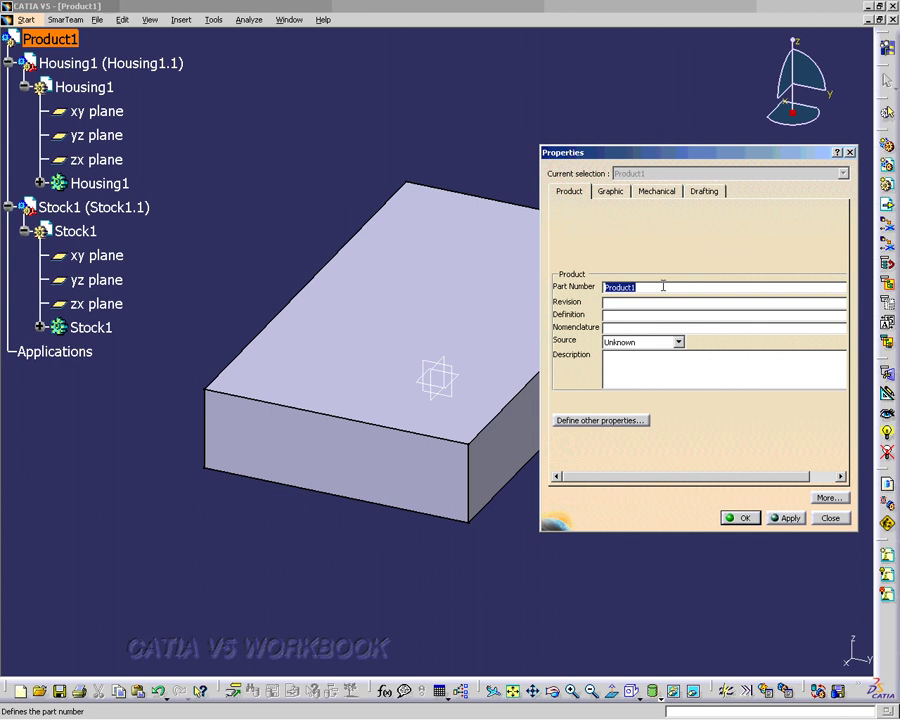
pyautogui.write('Housing.1')
pyautogui.press('Return')
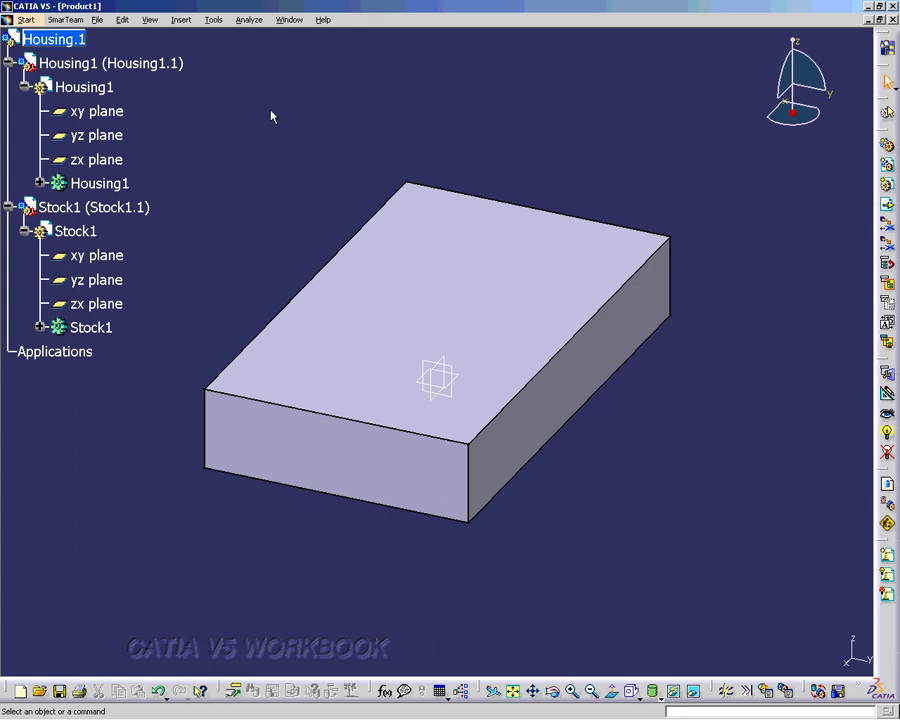
# Save the product under the file name Housing1.CATProduct in the ADVLesson5Redo folder
pyautogui.click(97, 19)
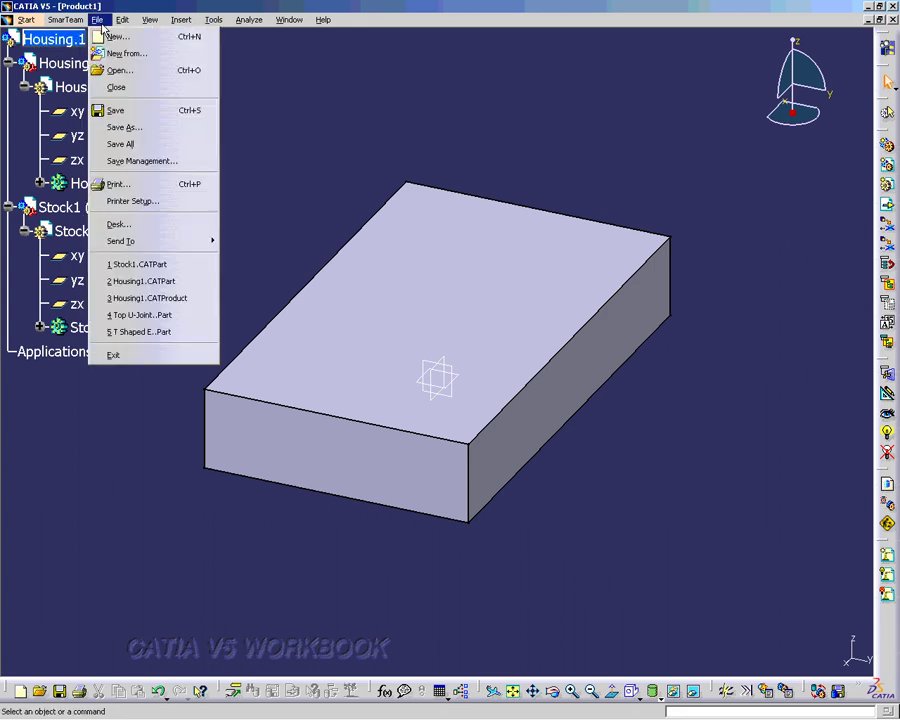
pyautogui.click(124, 127)
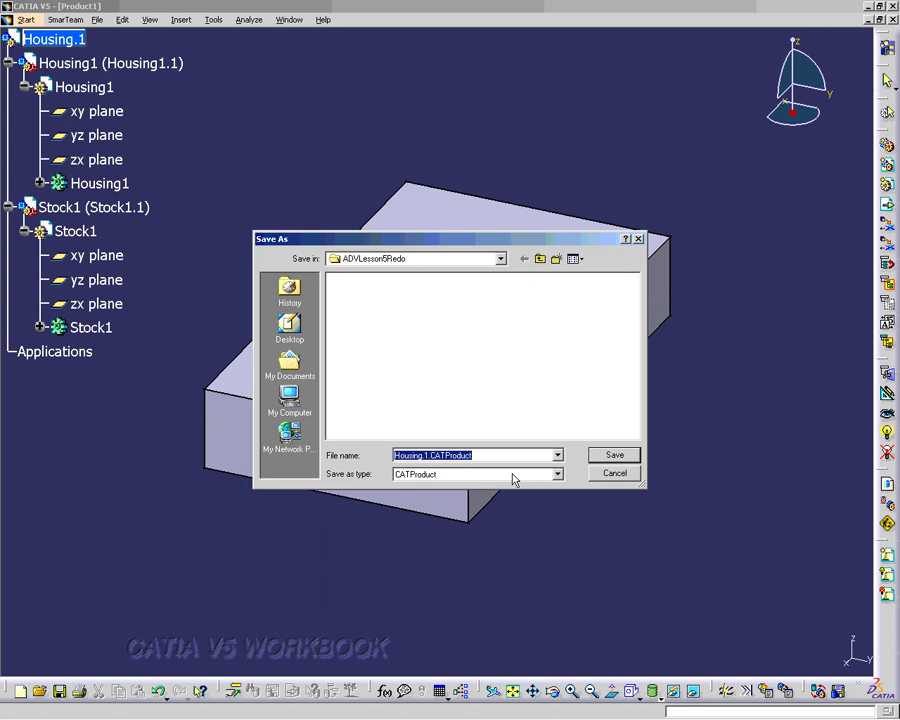
pyautogui.click(426, 455)
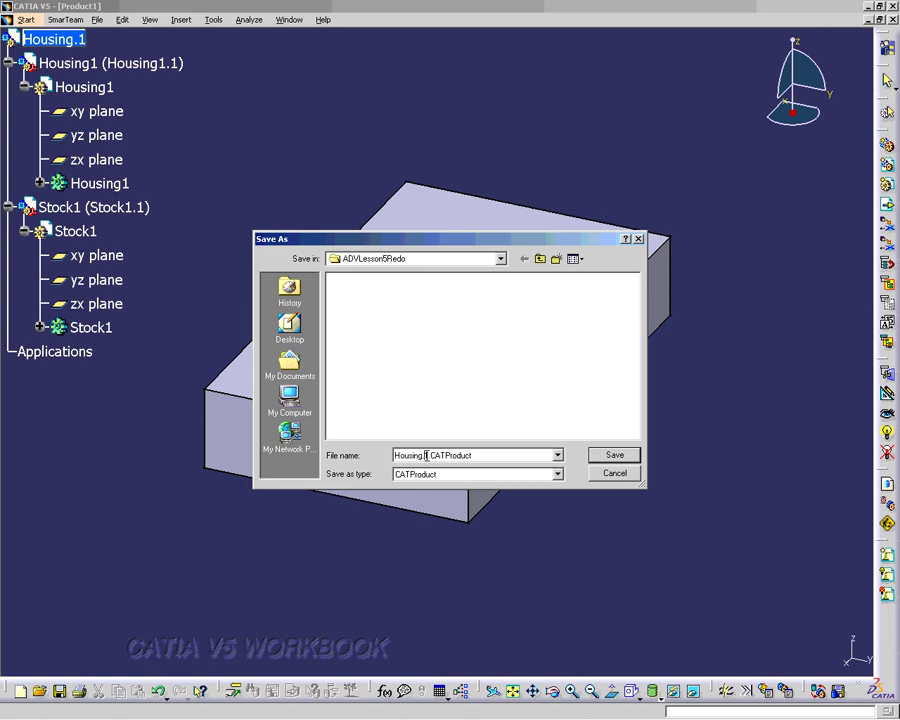
pyautogui.press('BackSpace')
pyautogui.click(594, 455)
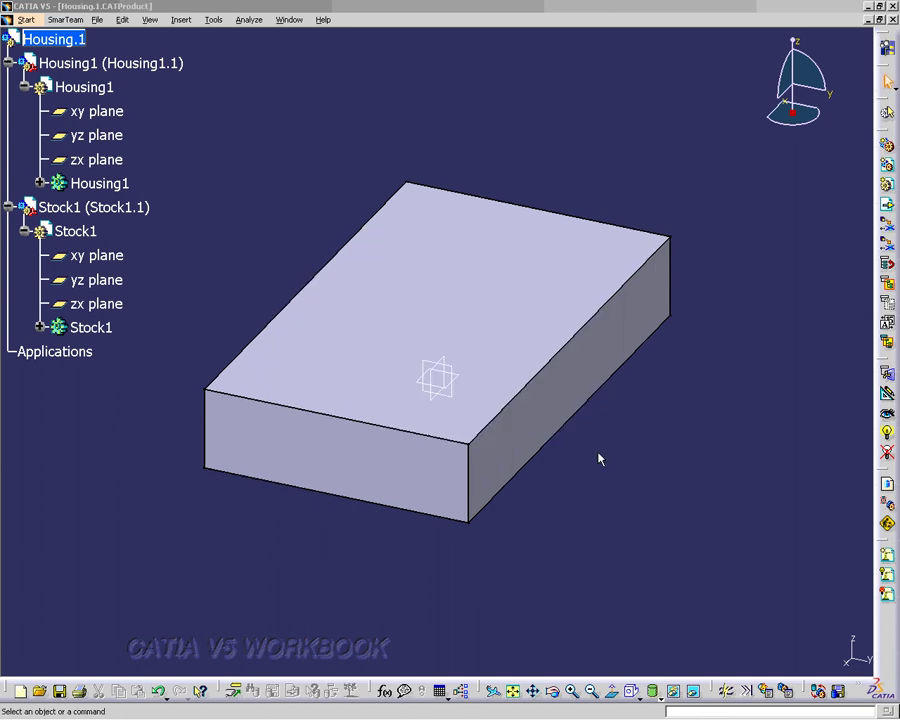
# Switch the product to the Prismatic Machining workbench of NC Manufacturing
pyautogui.click(27, 20)
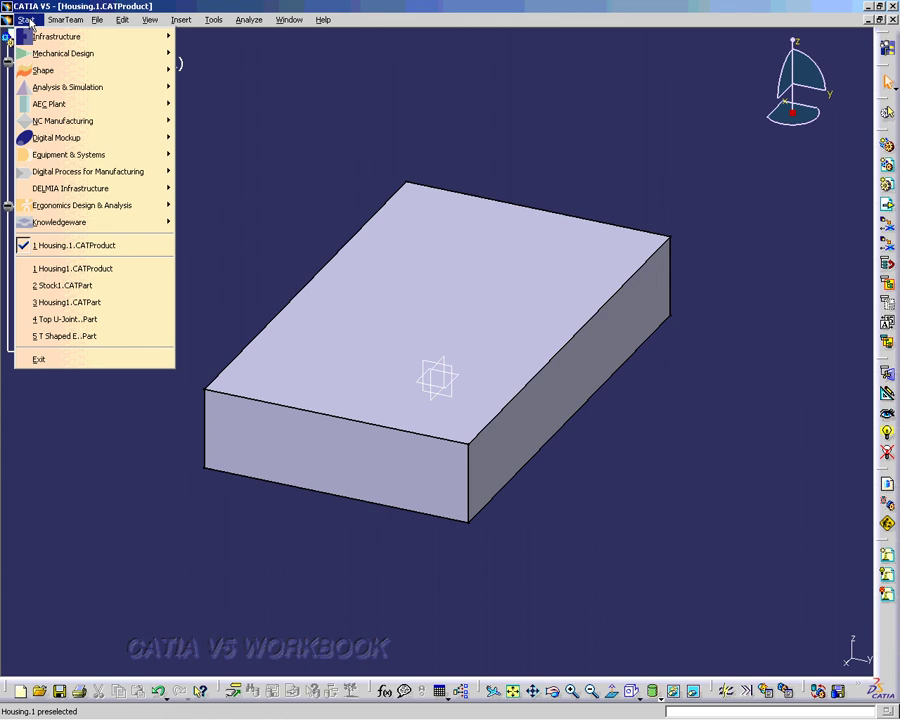
pyautogui.moveTo(110, 121)
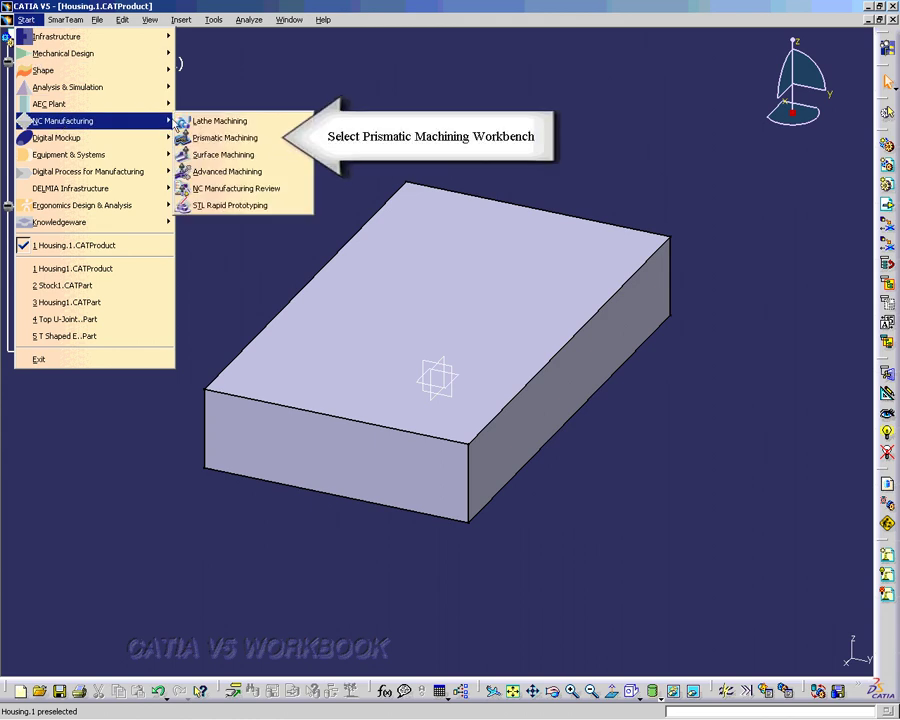
pyautogui.click(224, 137)
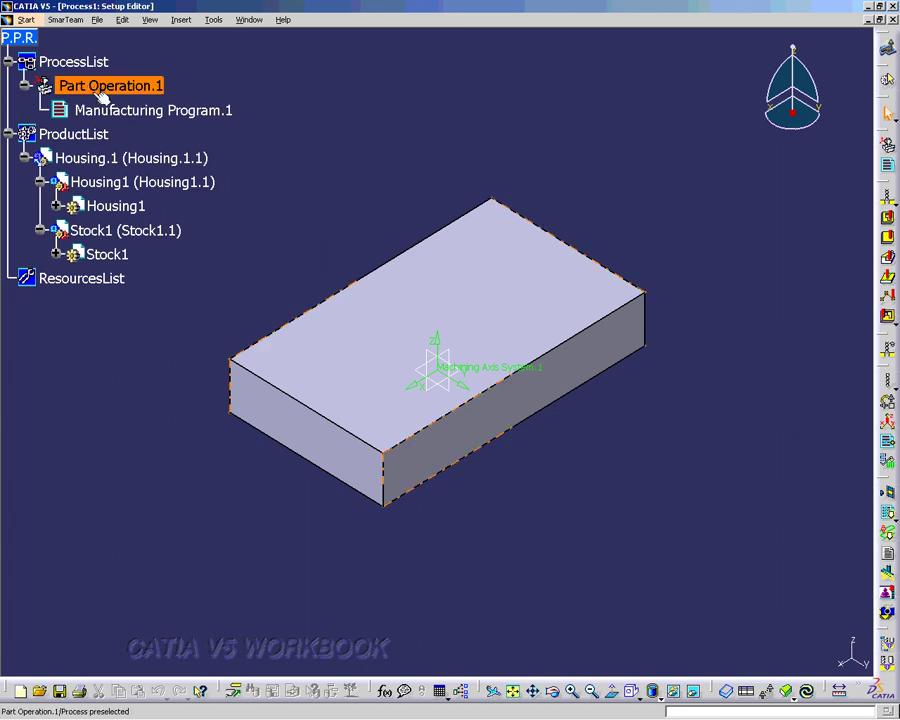
pyautogui.click(60, 110)
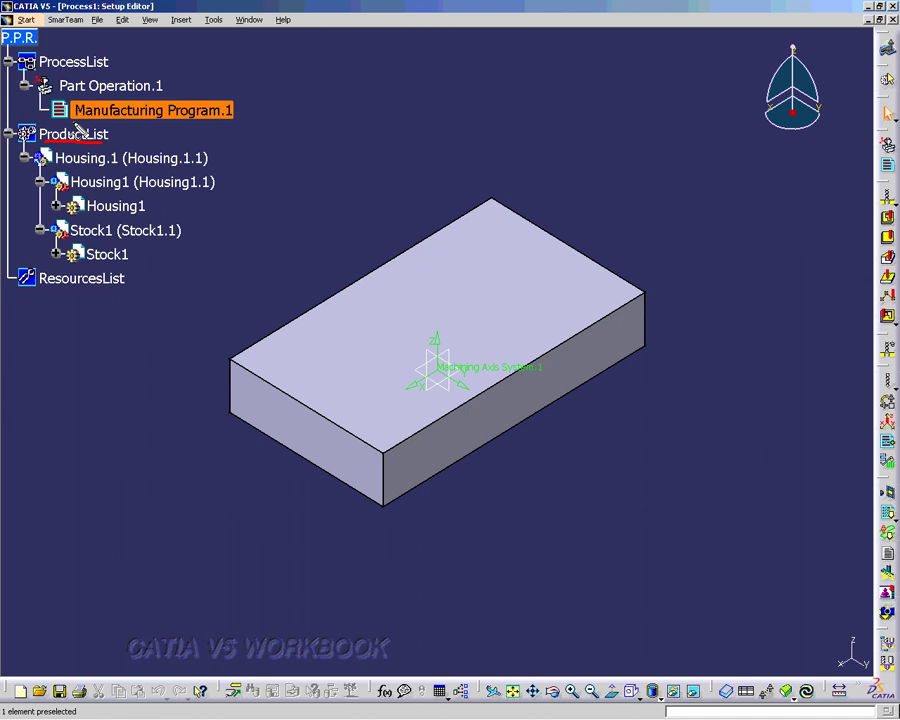
pyautogui.moveTo(73, 124)
pyautogui.mouseDown()
pyautogui.moveTo(224, 131)
pyautogui.moveTo(209, 128)
pyautogui.mouseUp()
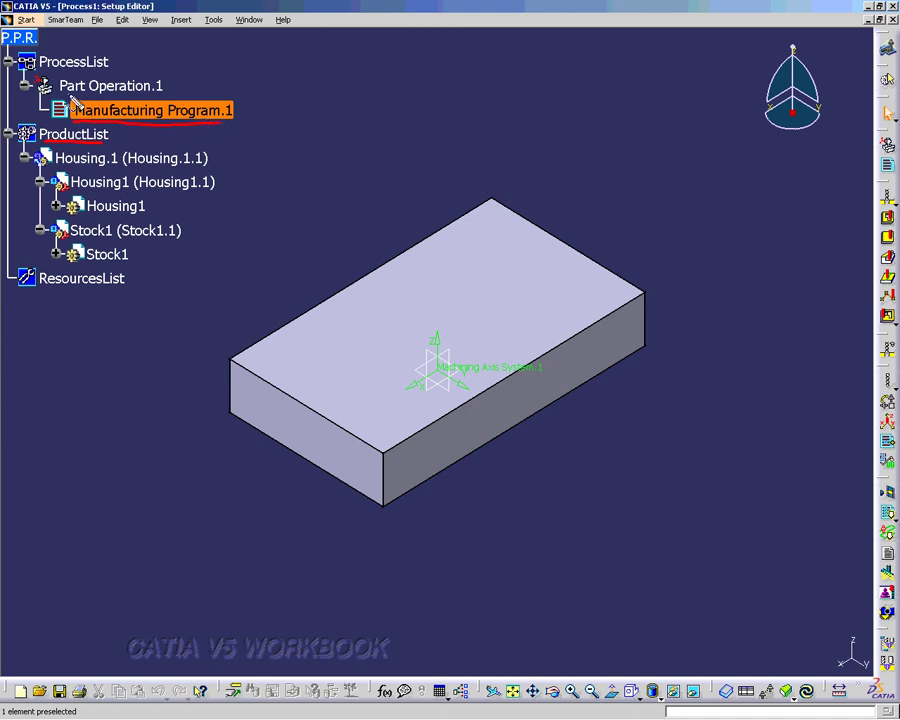
pyautogui.moveTo(160, 96)
pyautogui.mouseDown()
pyautogui.moveTo(62, 80)
pyautogui.moveTo(118, 72)
pyautogui.mouseUp()
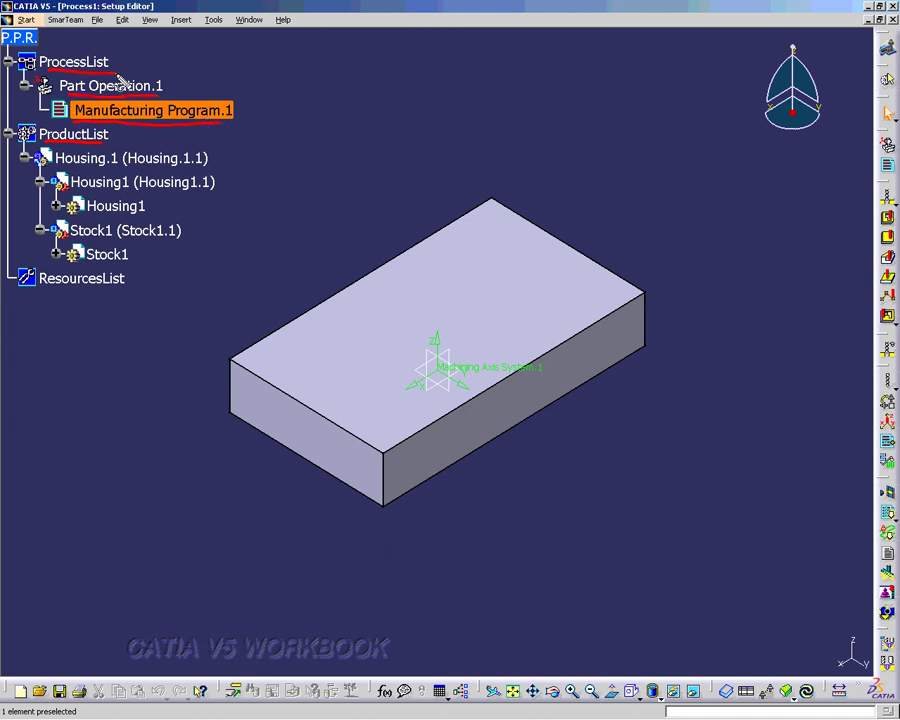
pyautogui.press('Escape')
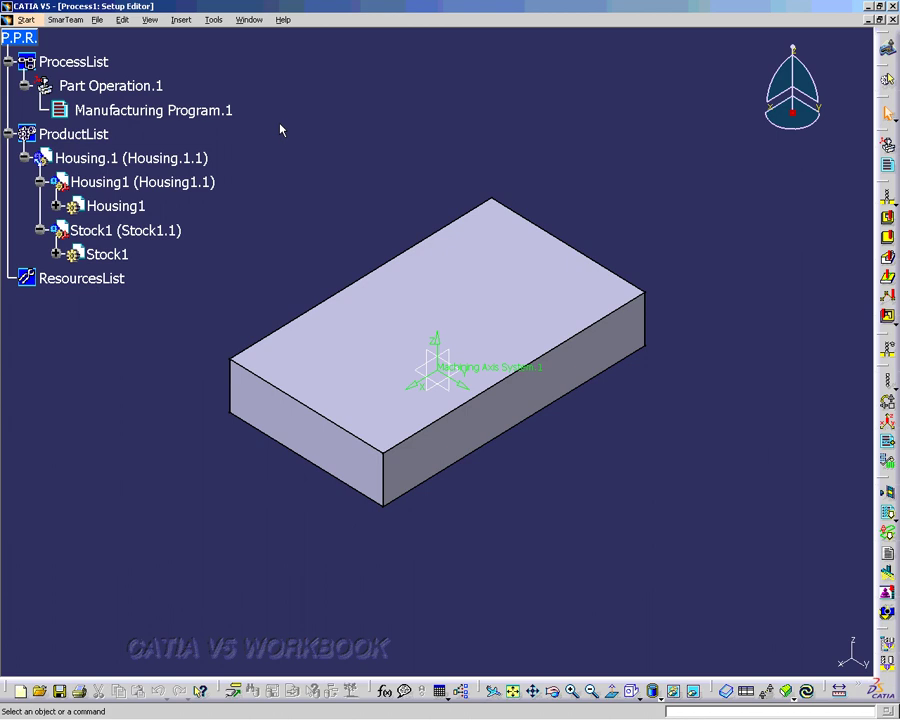
# Check the Parameters and Measure units for length, linear feed rate, angular feed rate and linear spindle speed, and accept the options
pyautogui.click(213, 19)
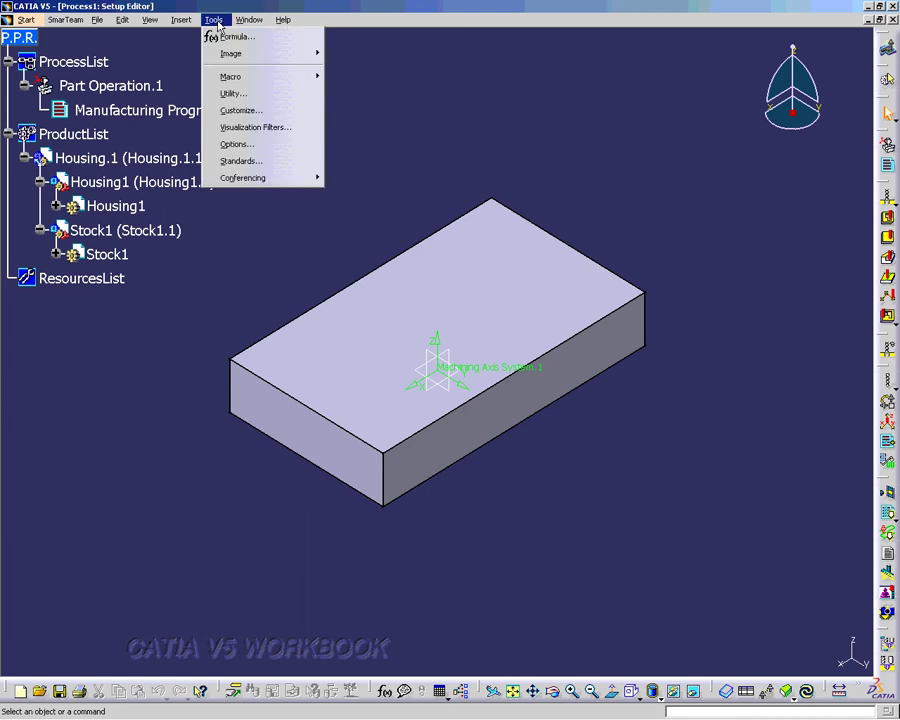
pyautogui.click(237, 144)
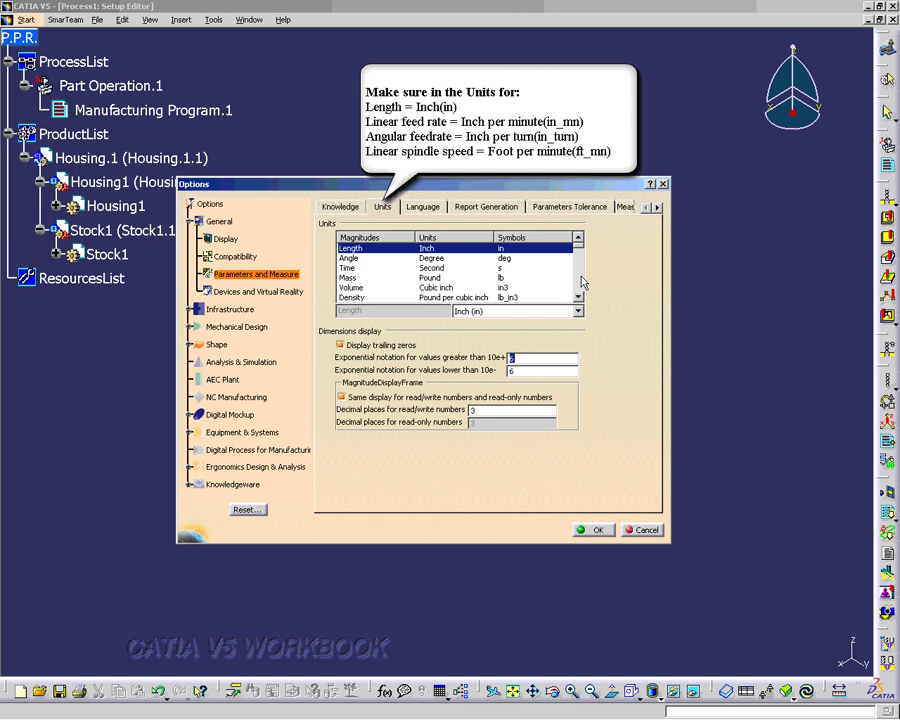
pyautogui.scroll(-5, 582, 283)
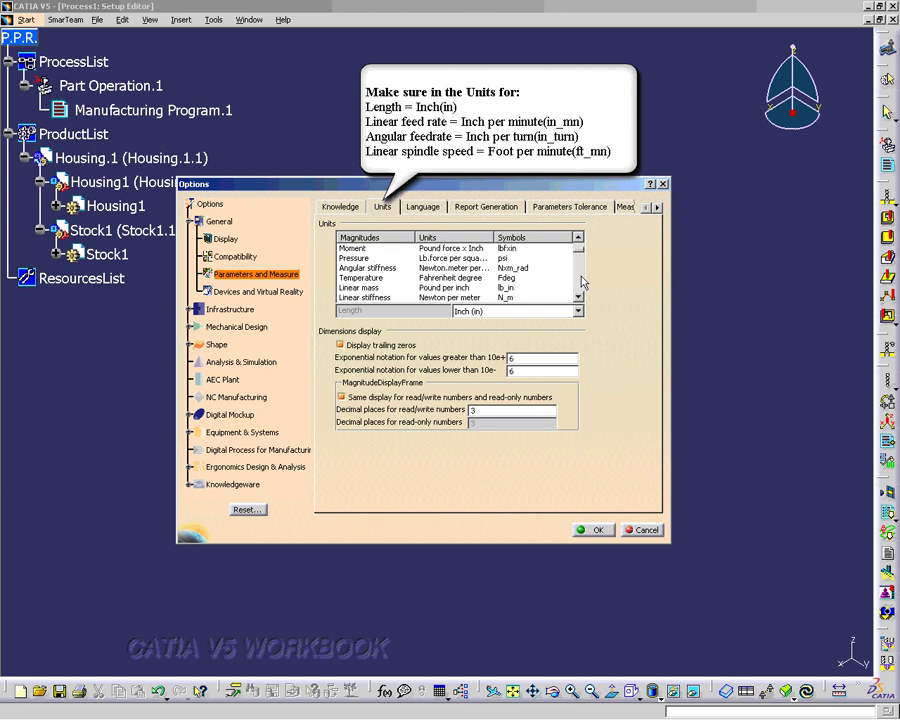
pyautogui.scroll(-3, 582, 283)
pyautogui.scroll(-5, 582, 283)
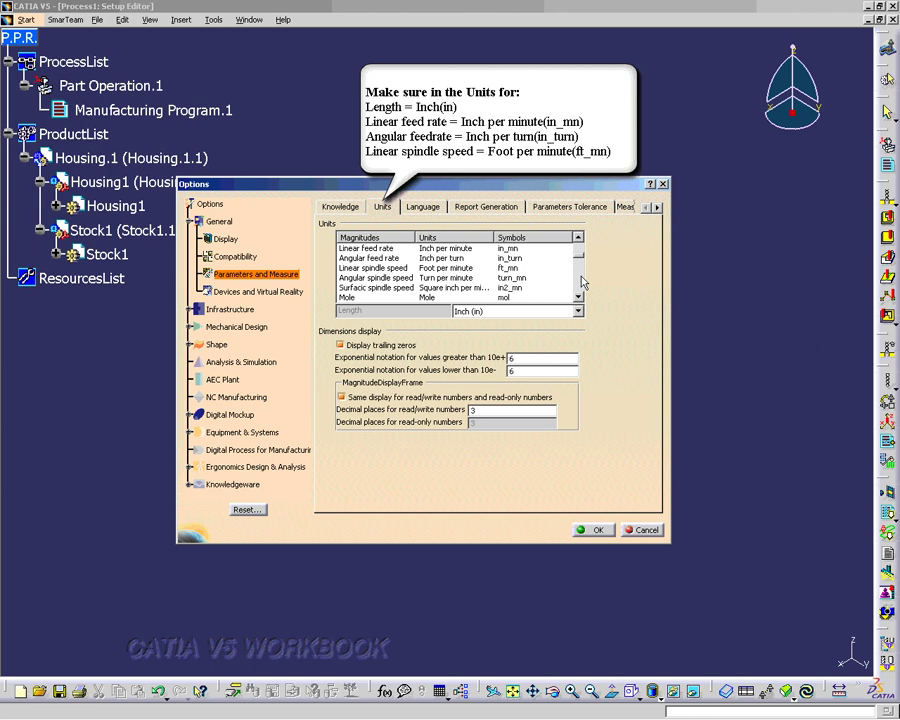
pyautogui.click(381, 247)
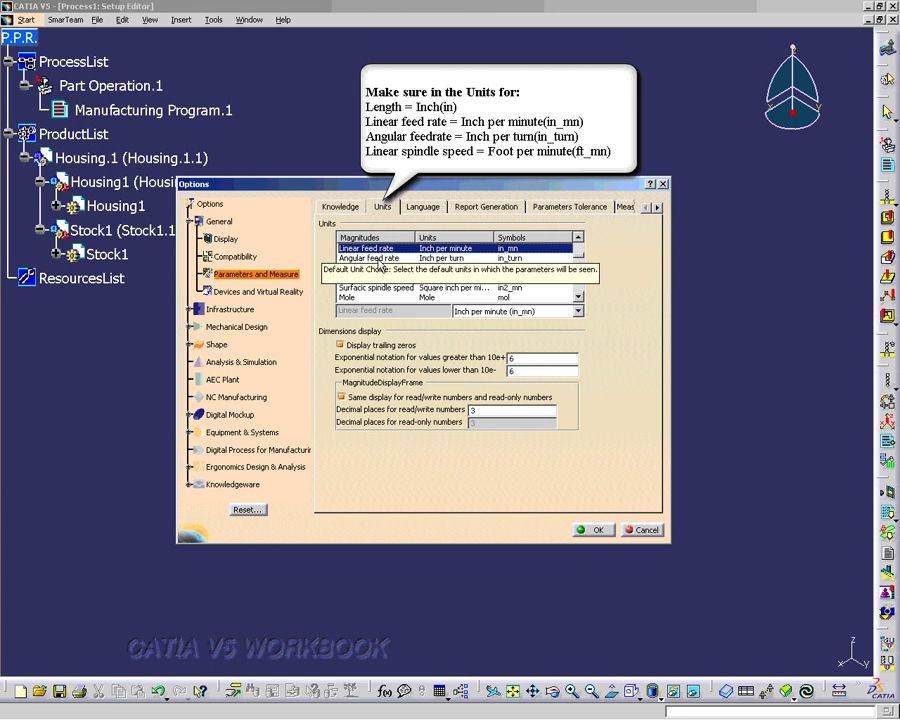
pyautogui.click(378, 258)
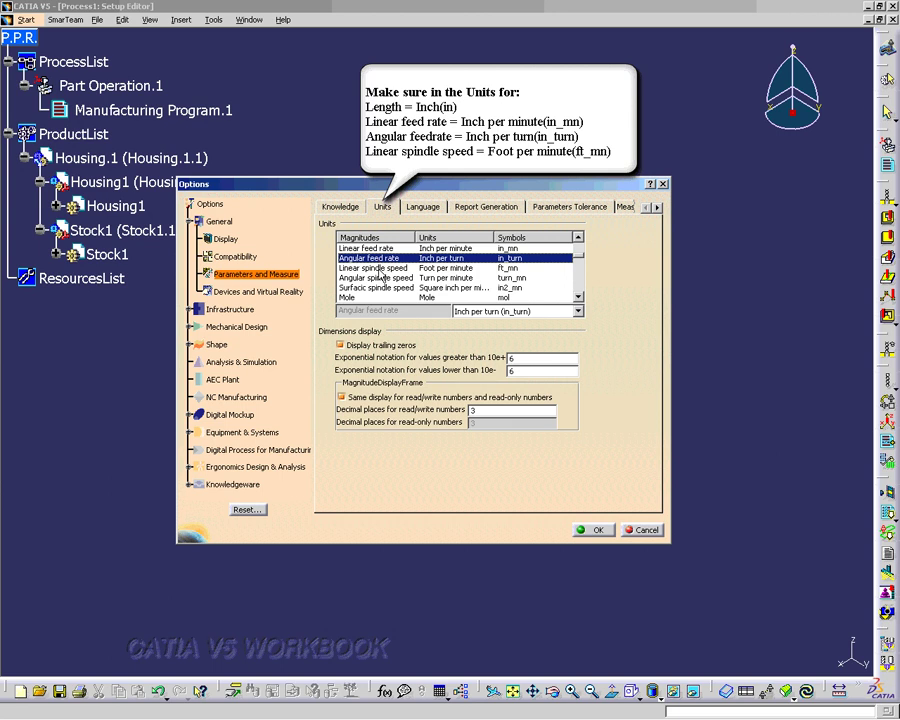
pyautogui.click(380, 268)
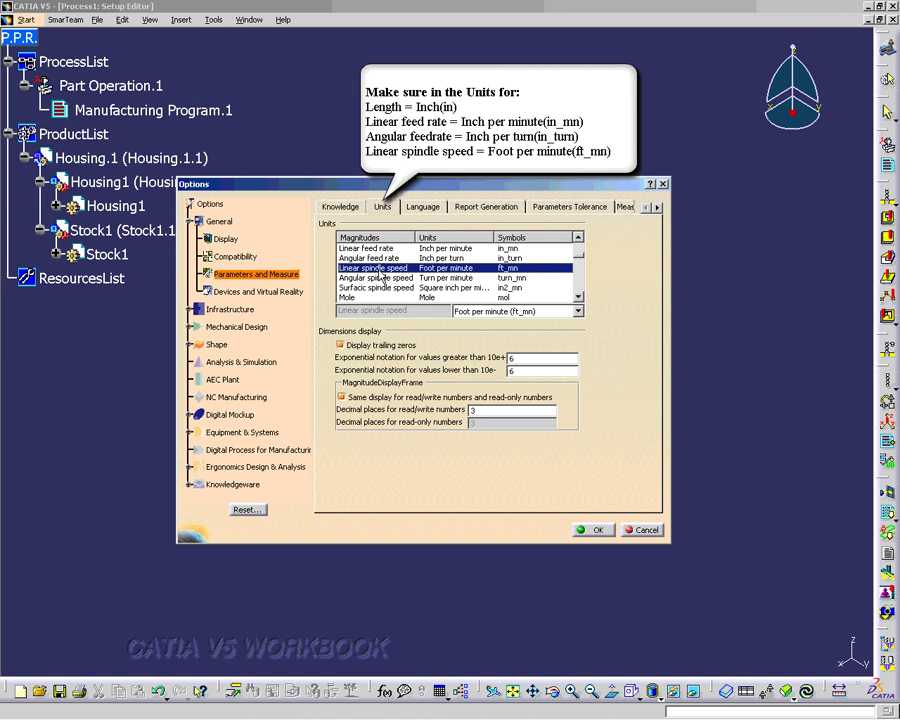
pyautogui.click(596, 530)
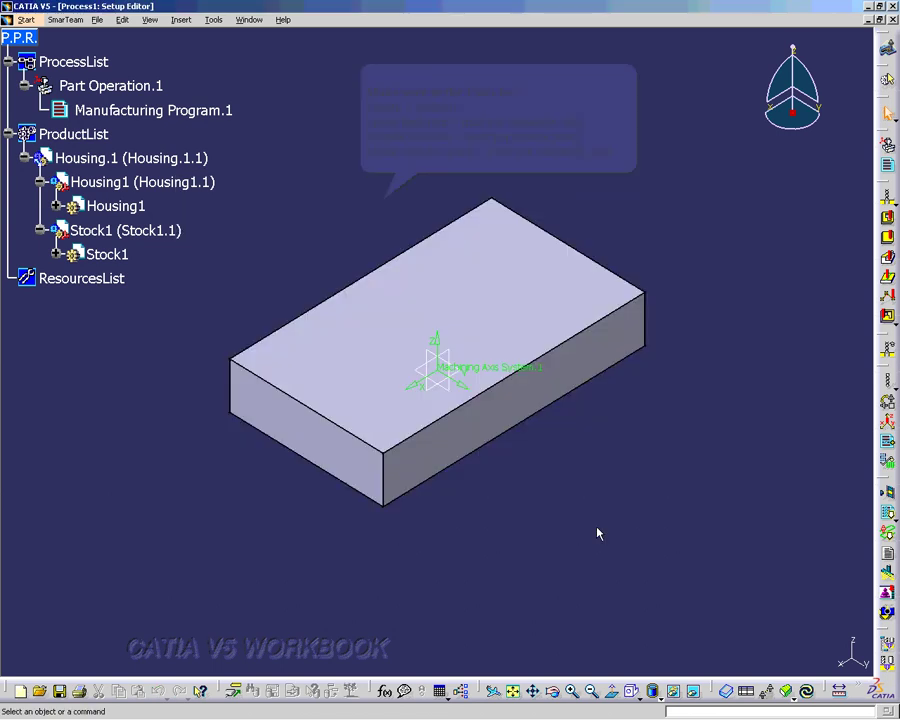